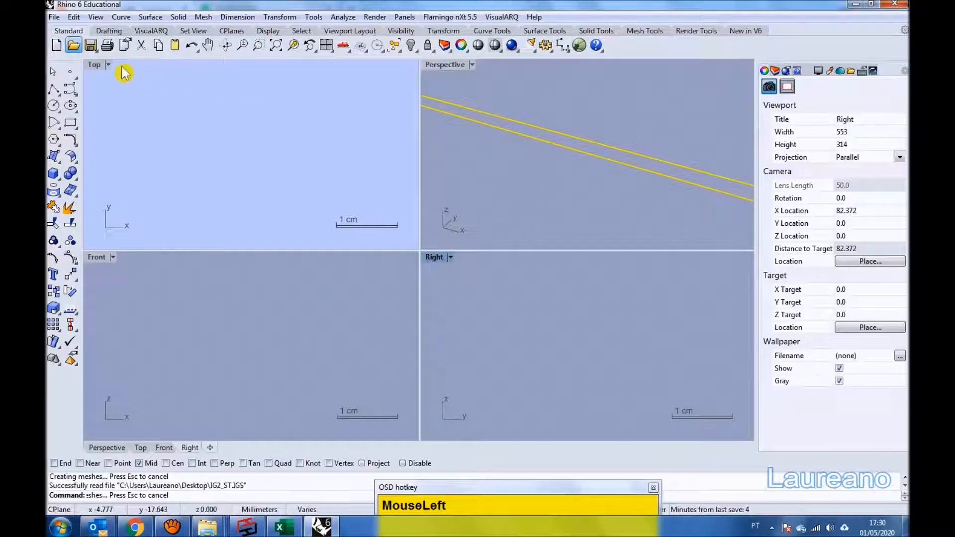
# Fit the imported cabinet in all viewports and save the model to the desktop as Untitled in Rhino 6 format.
pyautogui.rightClick(279, 48)
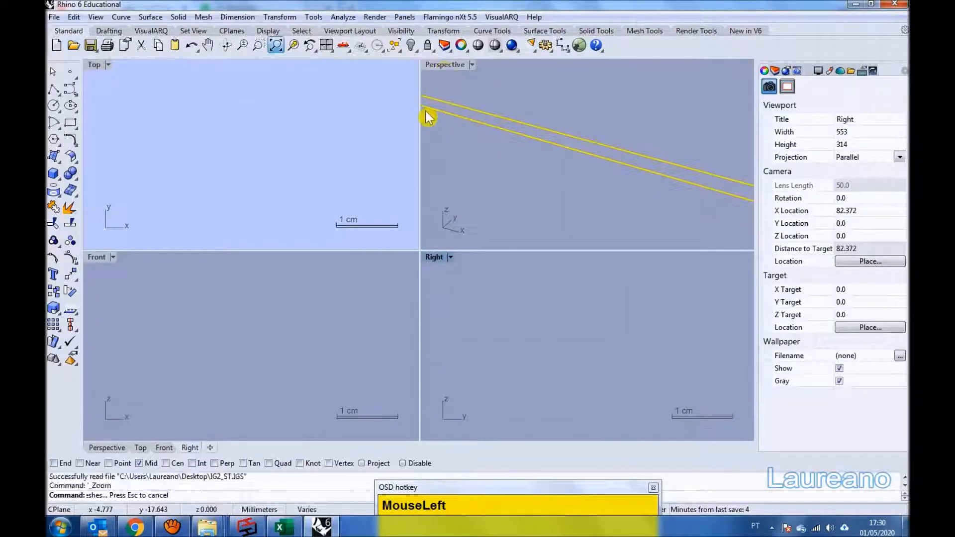
pyautogui.click(450, 119)
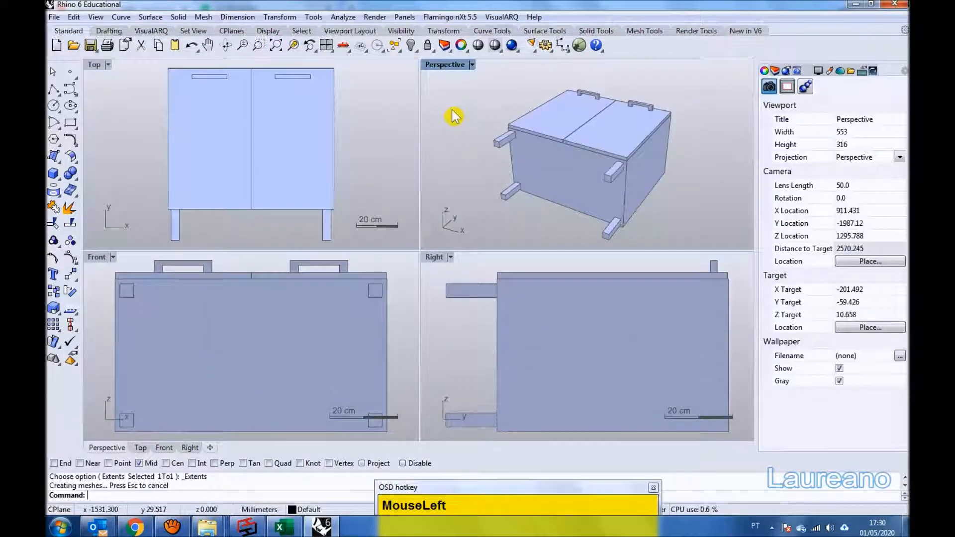
pyautogui.click(90, 46)
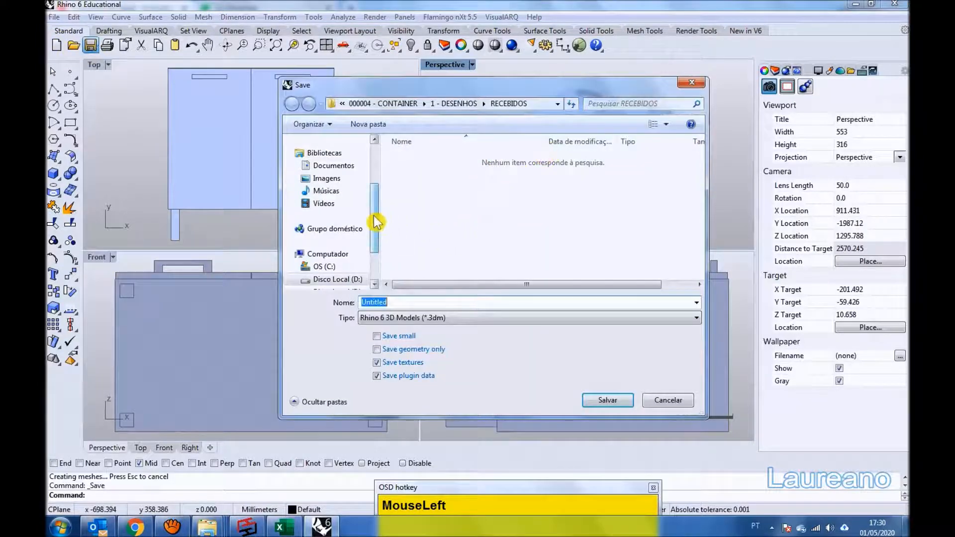
pyautogui.moveTo(374, 216); pyautogui.dragTo(374, 180)
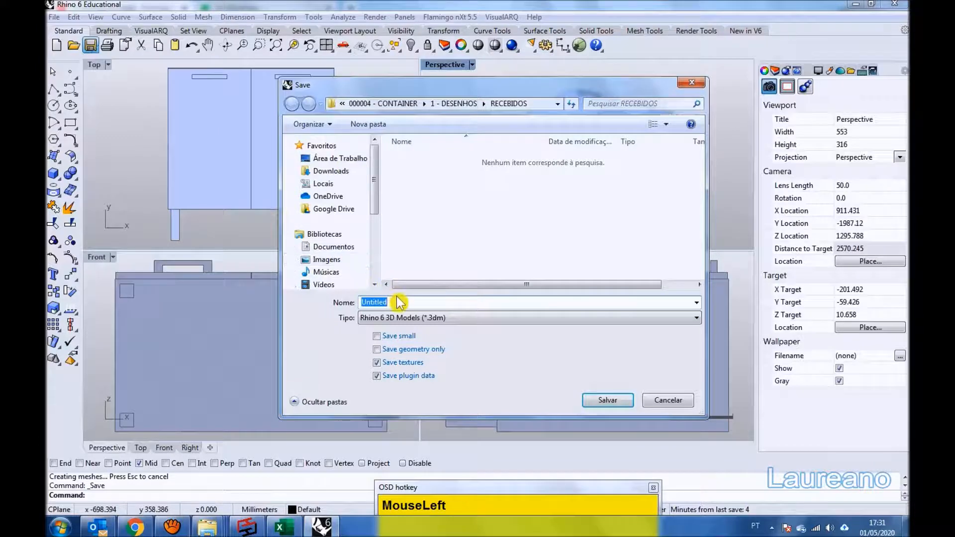
pyautogui.click(340, 158)
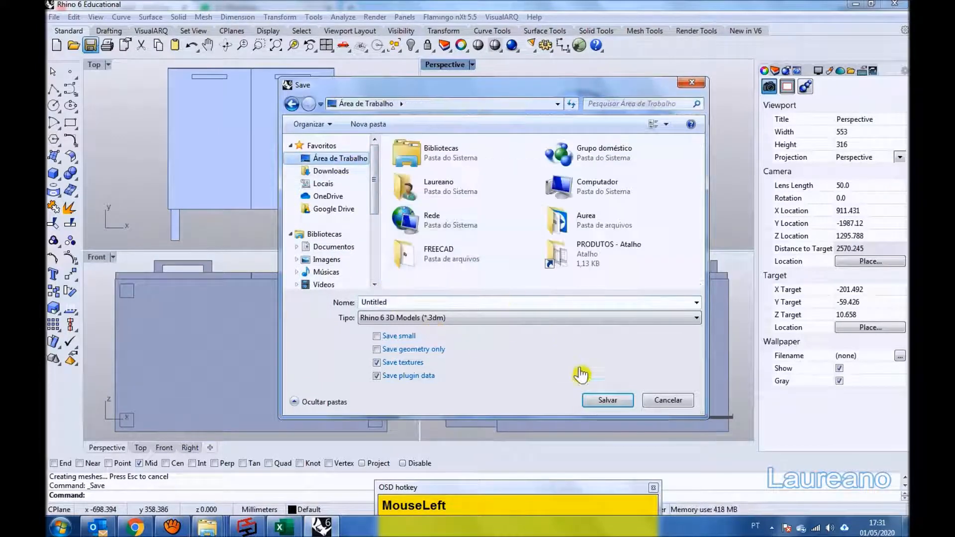
pyautogui.click(605, 401)
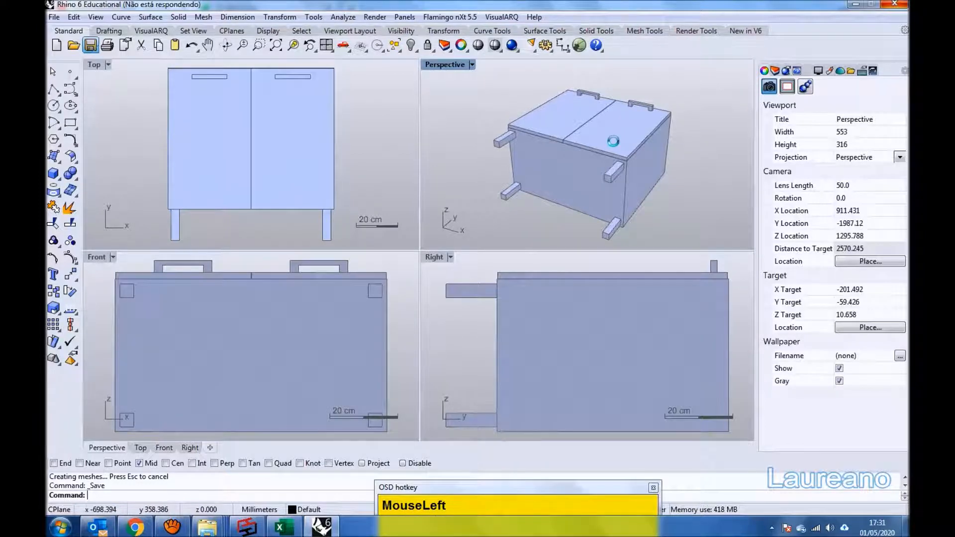
pyautogui.click(703, 186)
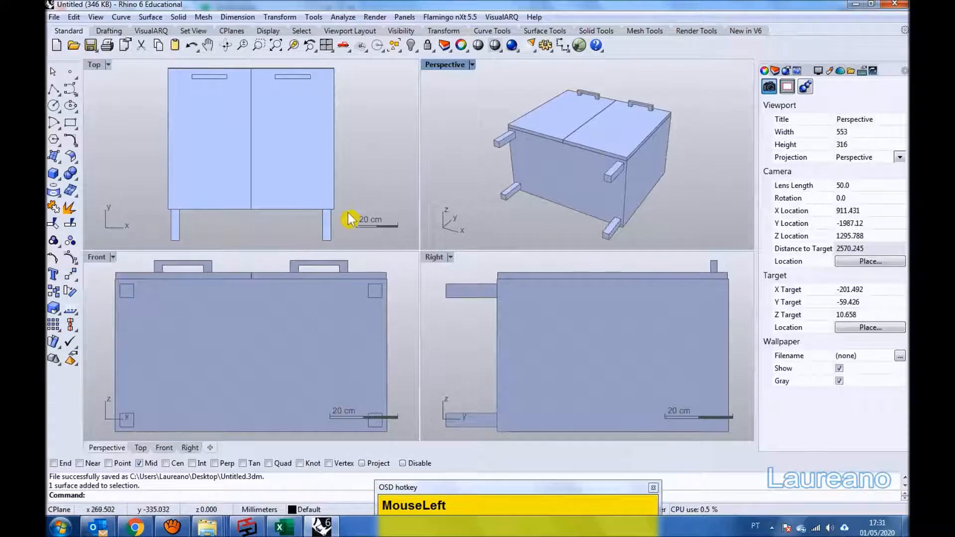
# Join all the cabinet's imported surfaces into closed solids in the Right view.
pyautogui.doubleClick(437, 261)
pyautogui.scroll(-2, 493, 276)
pyautogui.moveTo(699, 79); pyautogui.dragTo(160, 438)
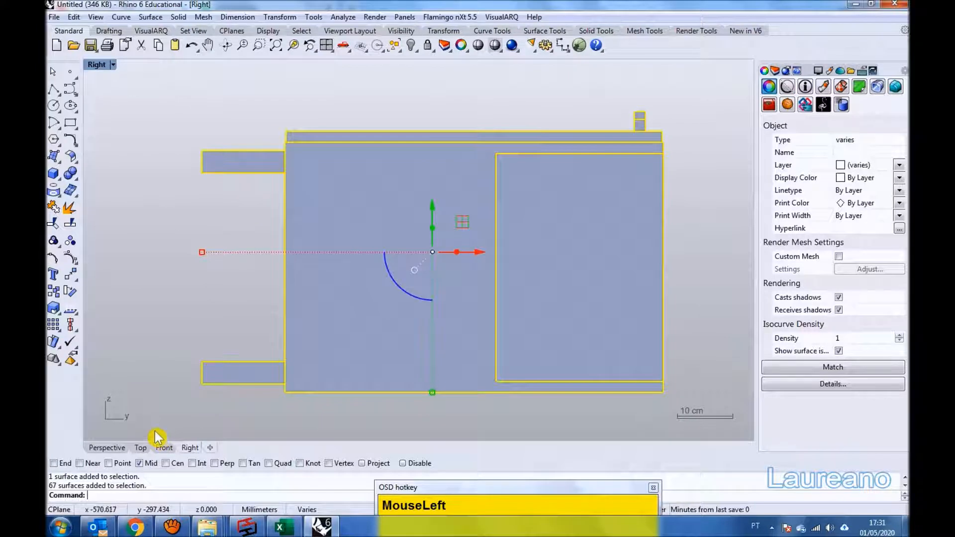
pyautogui.click(53, 213)
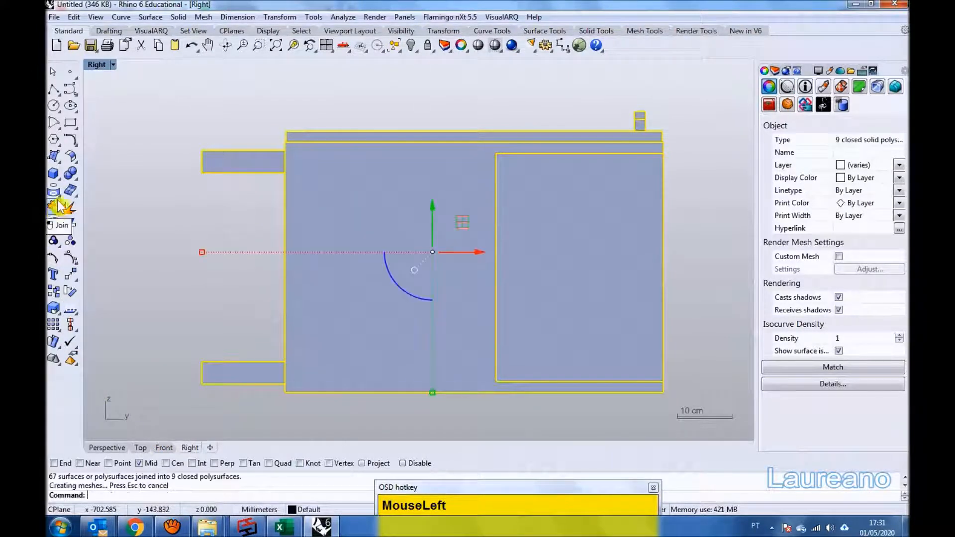
pyautogui.click(111, 115)
pyautogui.doubleClick(99, 66)
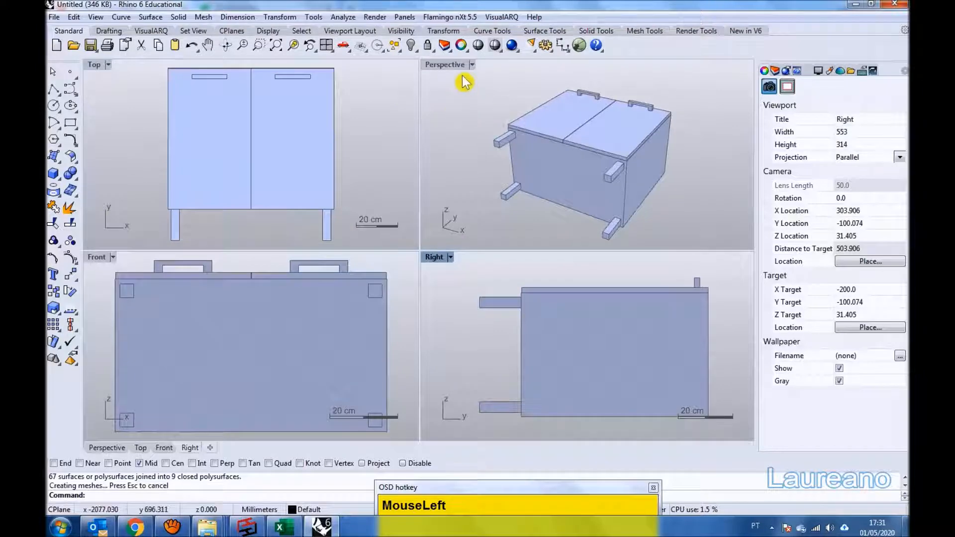
# Check in the Perspective view that the two doors and the carcass can be selected as separate solids.
pyautogui.doubleClick(441, 65)
pyautogui.click(487, 182)
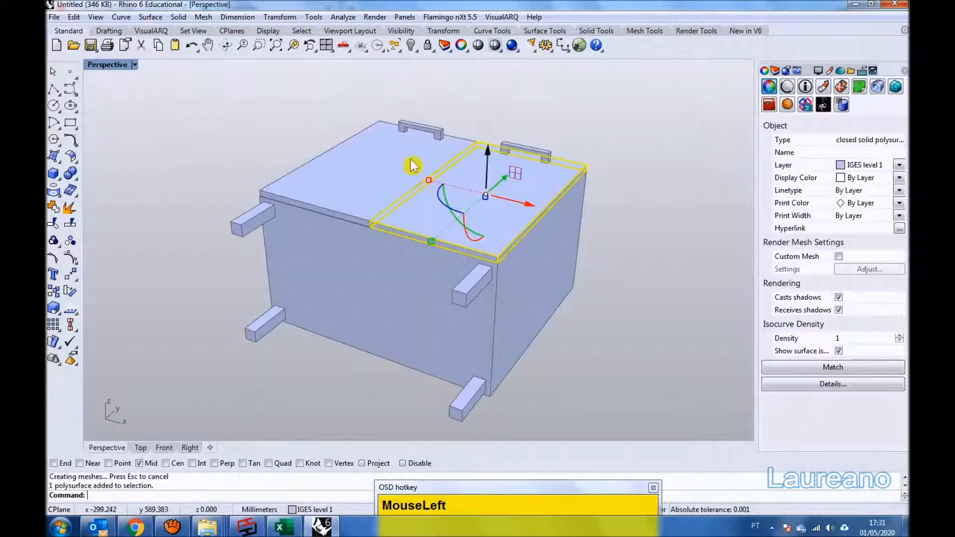
pyautogui.click(371, 158)
pyautogui.click(347, 287)
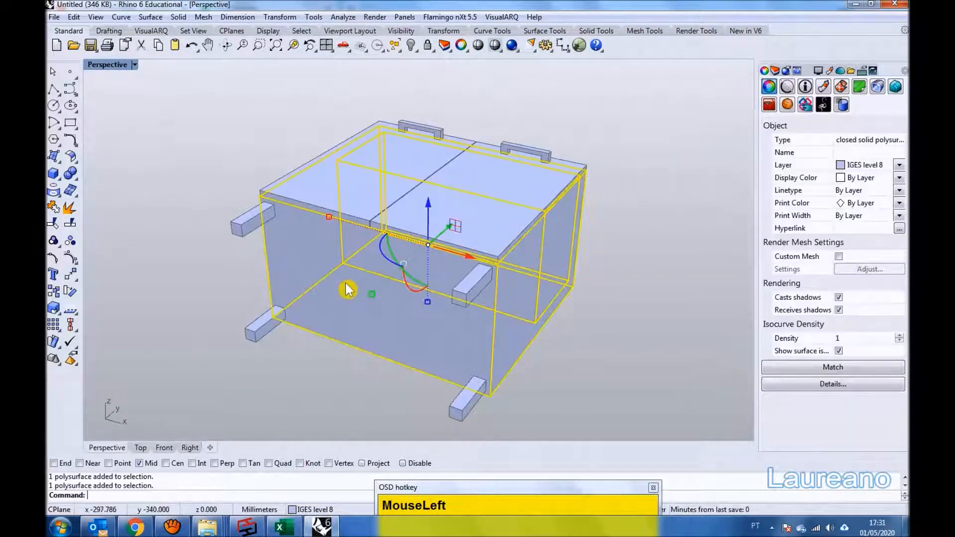
pyautogui.click(211, 183)
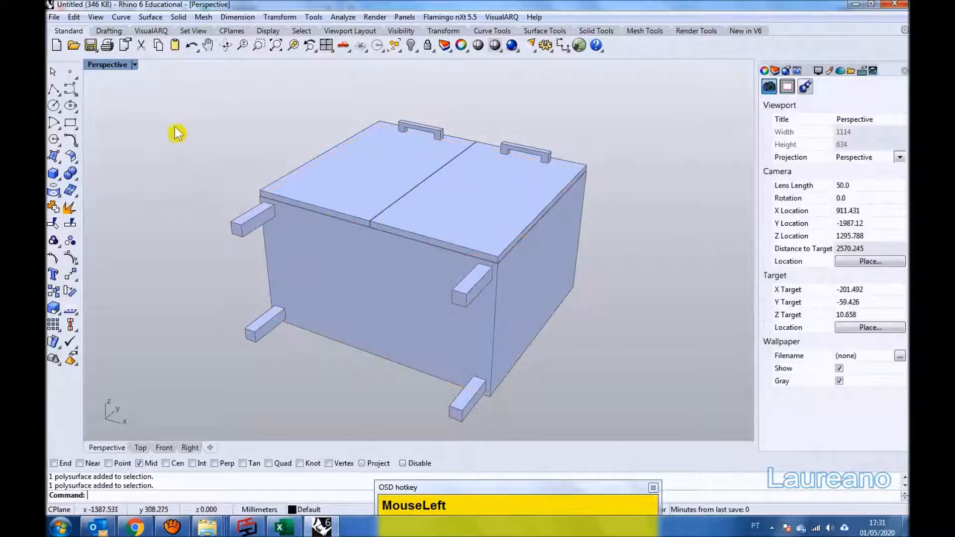
# Delete the cabinet's right door together with its handle in the Top view.
pyautogui.doubleClick(96, 66)
pyautogui.doubleClick(94, 65)
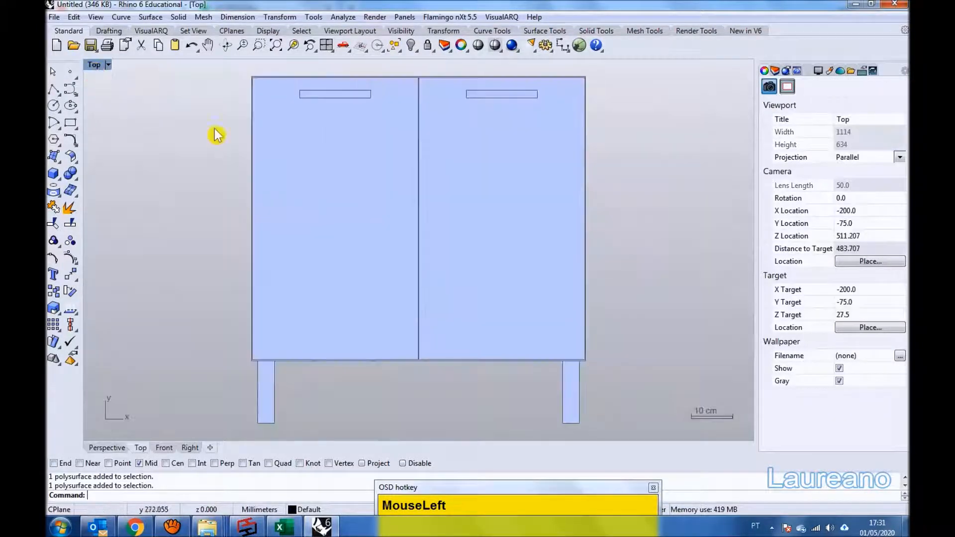
pyautogui.scroll(-2, 442, 194)
pyautogui.moveTo(416, 86); pyautogui.dragTo(587, 336)
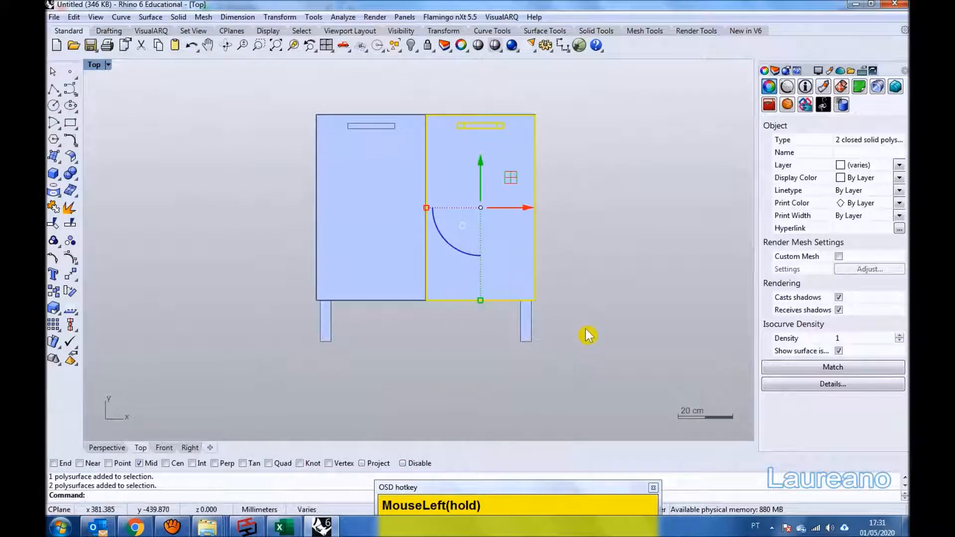
pyautogui.press('Delete')
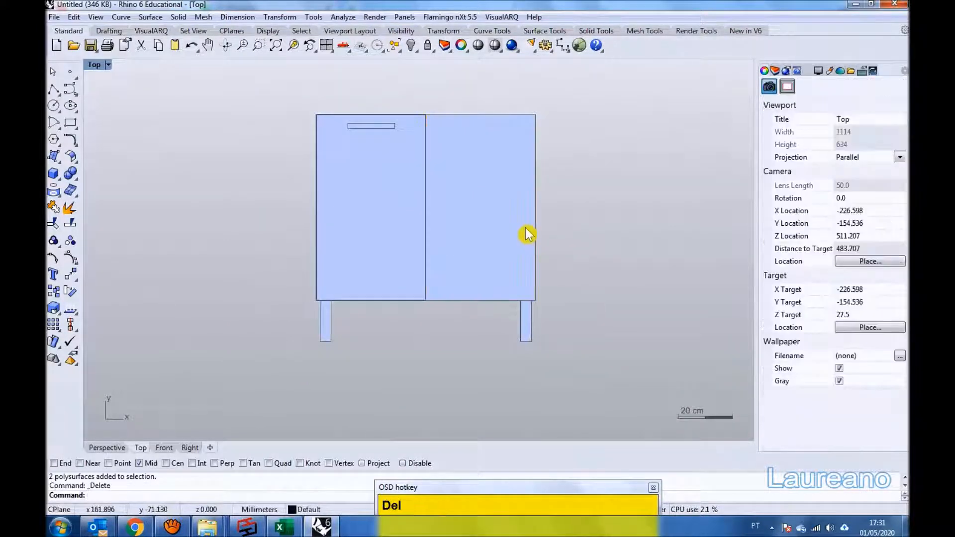
# Move the two right legs by -100 mm along the X axis in the Top view.
pyautogui.click(528, 234)
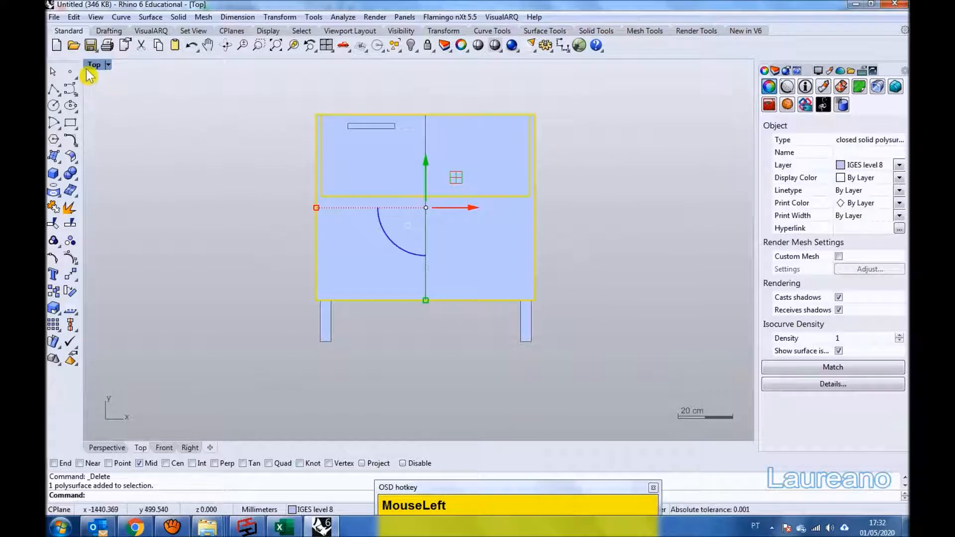
pyautogui.click(493, 398)
pyautogui.moveTo(474, 395); pyautogui.dragTo(588, 260)
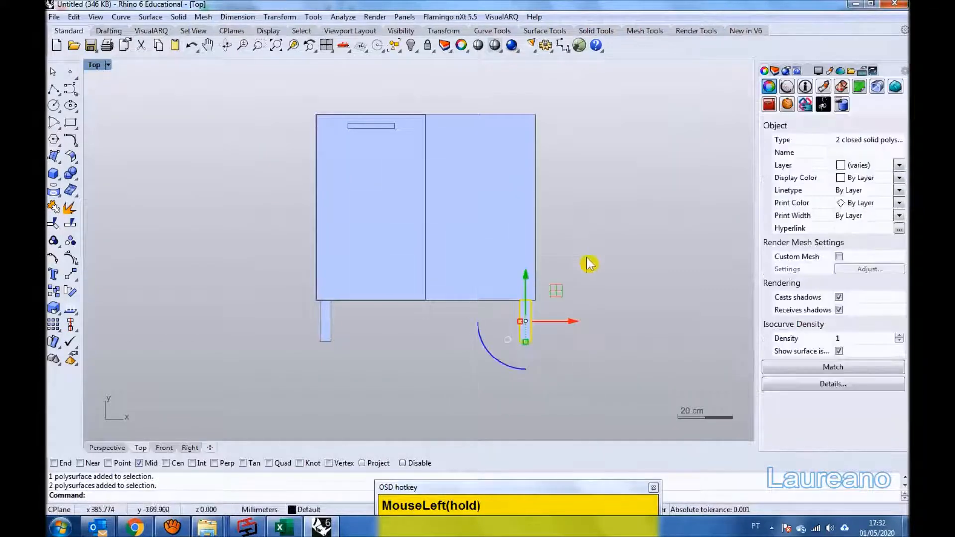
pyautogui.click(577, 328)
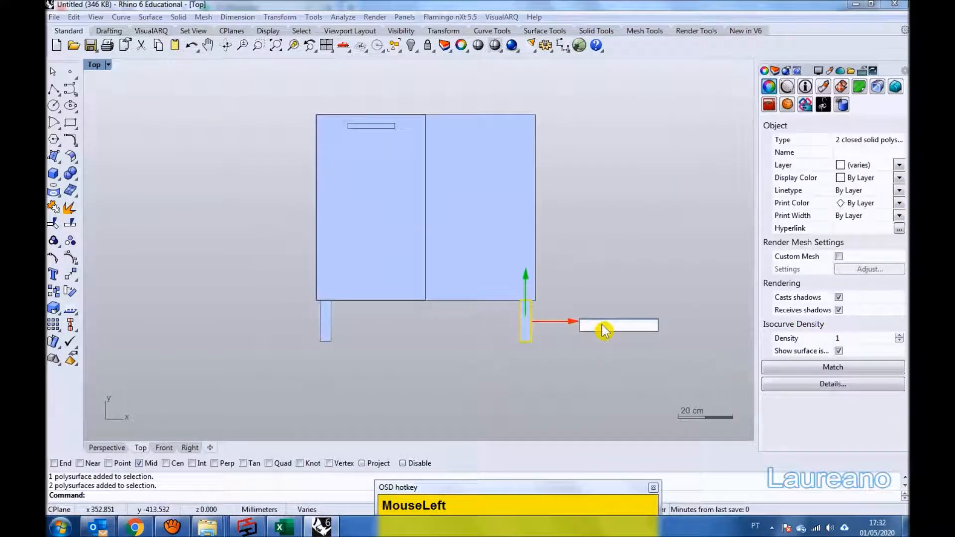
pyautogui.write('-100')
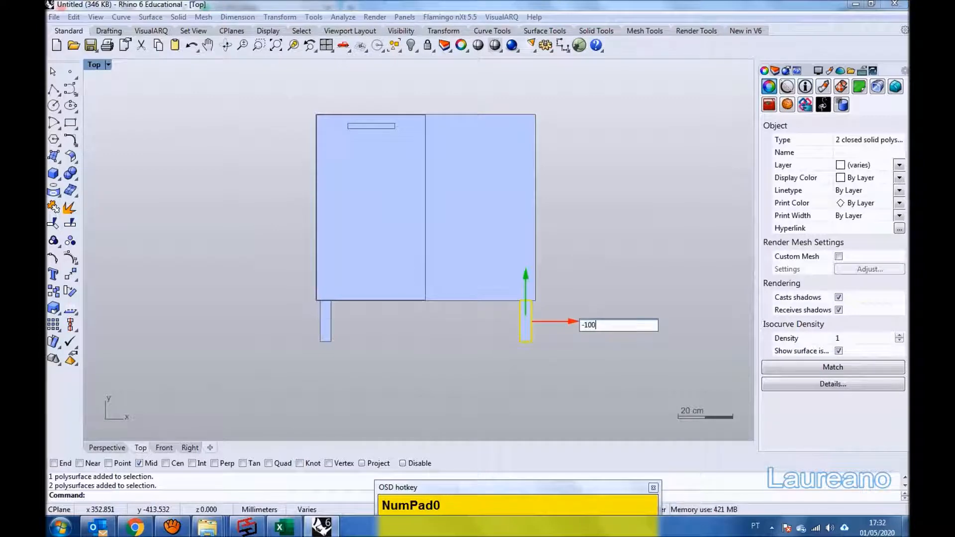
pyautogui.press('Return')
pyautogui.click(599, 297)
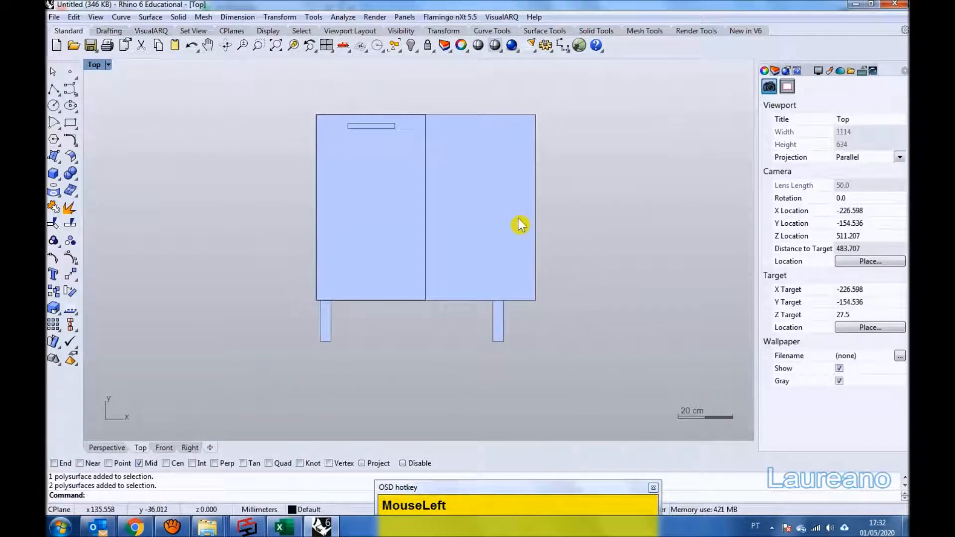
# Rotate the whole cabinet 90 degrees in the Right view about the end corner of its lower leg so it stands upright.
pyautogui.doubleClick(102, 65)
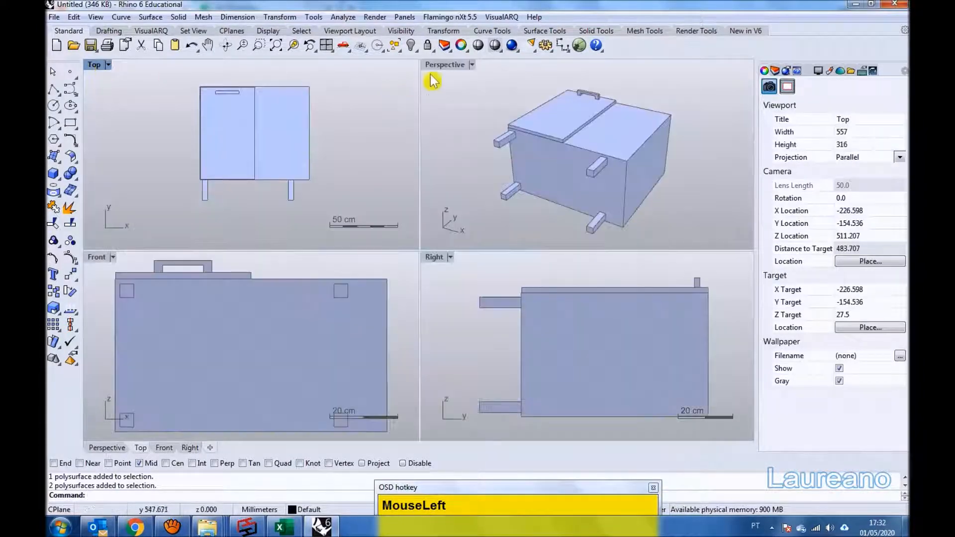
pyautogui.moveTo(147, 67); pyautogui.dragTo(365, 232)
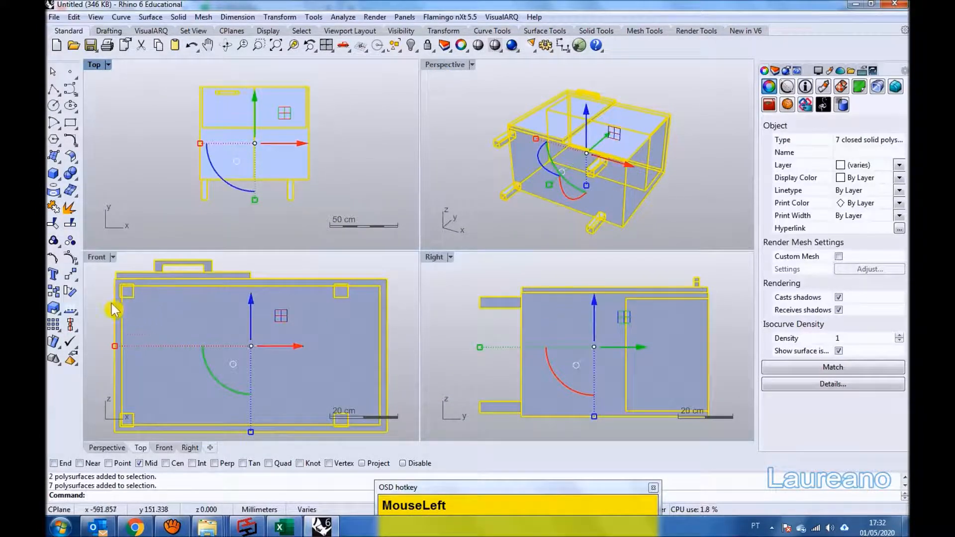
pyautogui.click(70, 292)
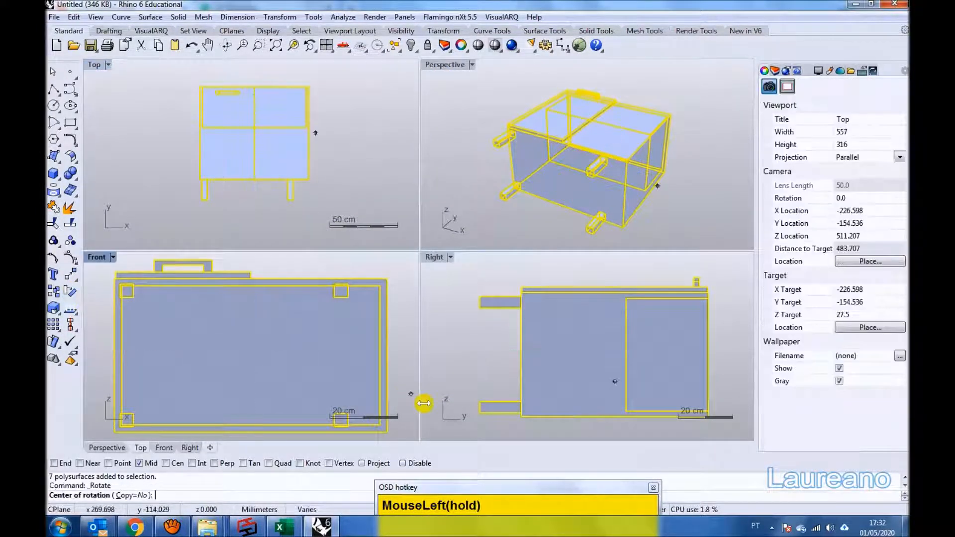
pyautogui.click(479, 416)
pyautogui.write('9')
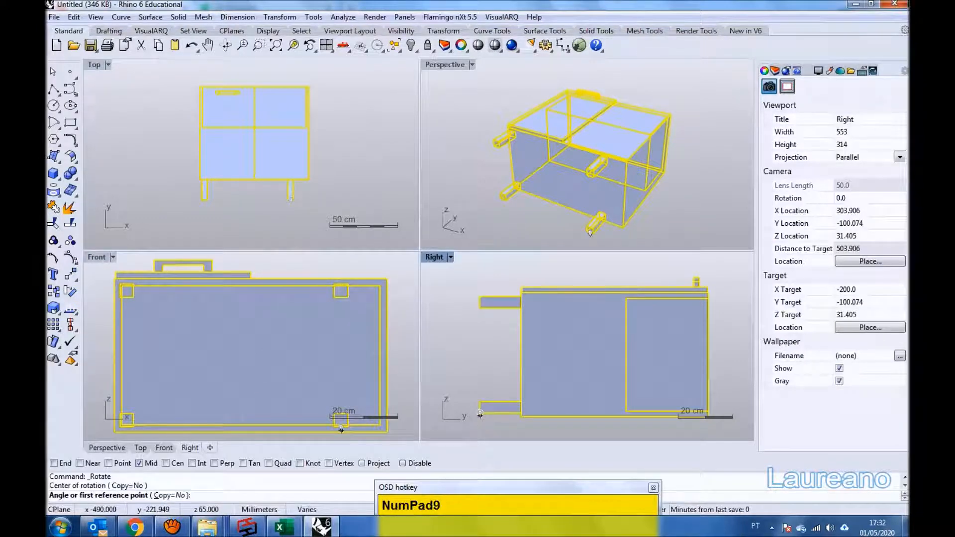
pyautogui.write('0')
pyautogui.press('Return')
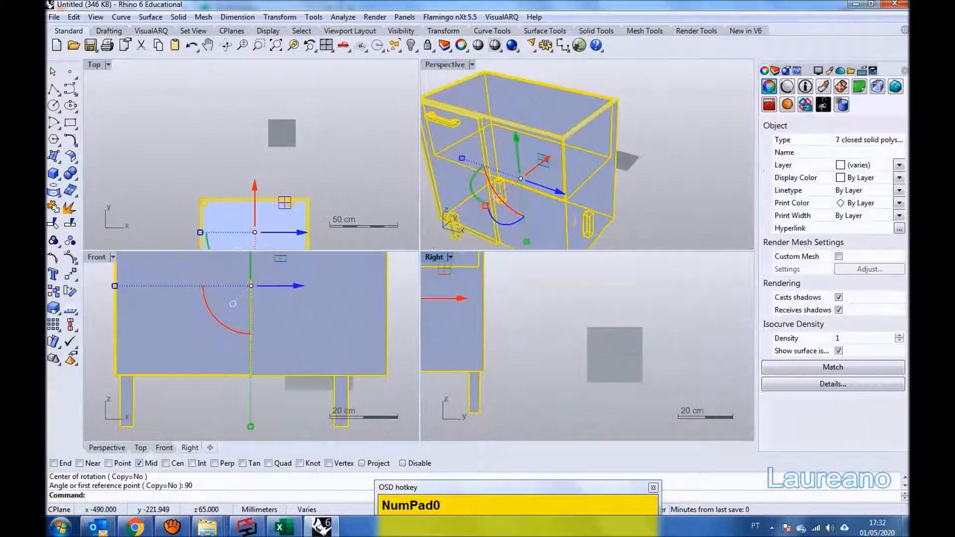
# Turn on the solid edit points of the cabinet carcass in the Perspective view.
pyautogui.doubleClick(446, 65)
pyautogui.click(276, 45)
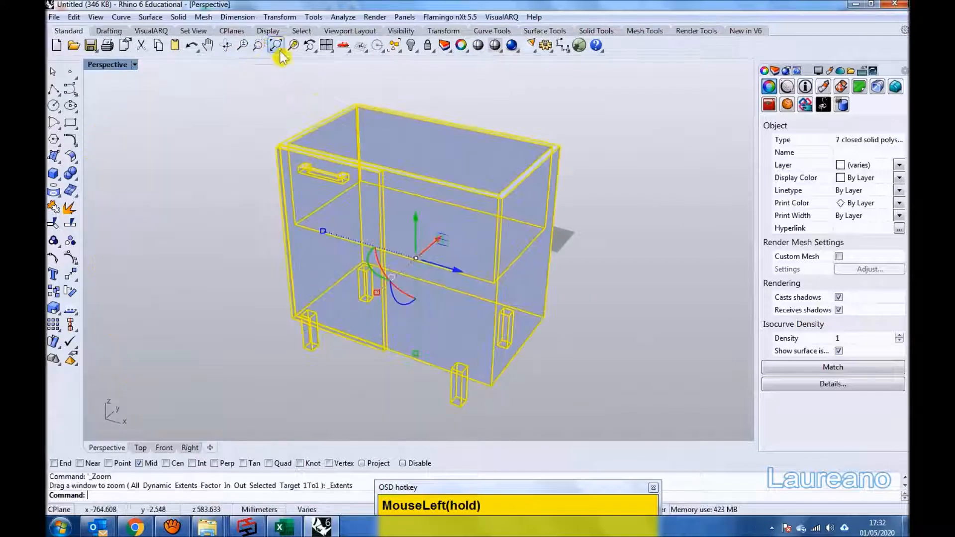
pyautogui.click(235, 221)
pyautogui.scroll(-2, 558, 290)
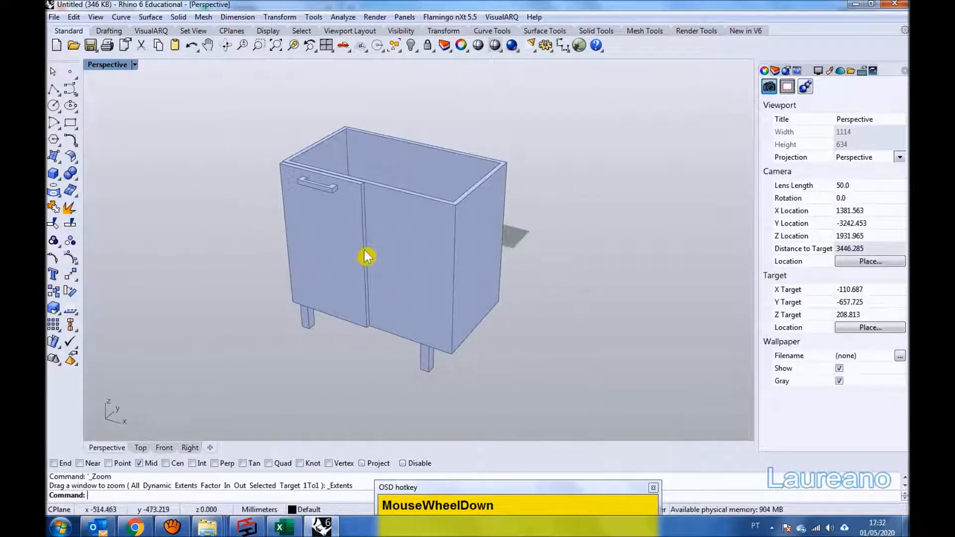
pyautogui.click(277, 47)
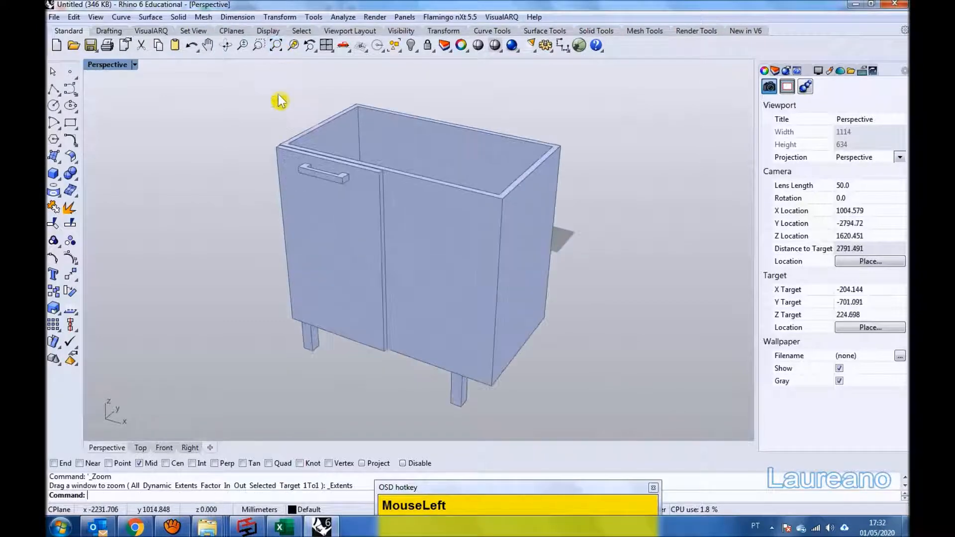
pyautogui.click(450, 253)
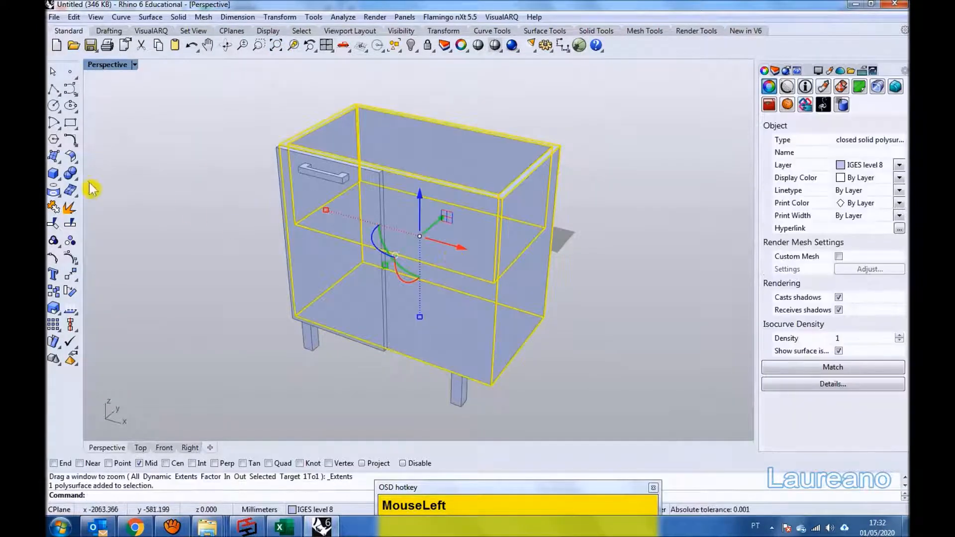
pyautogui.click(75, 185)
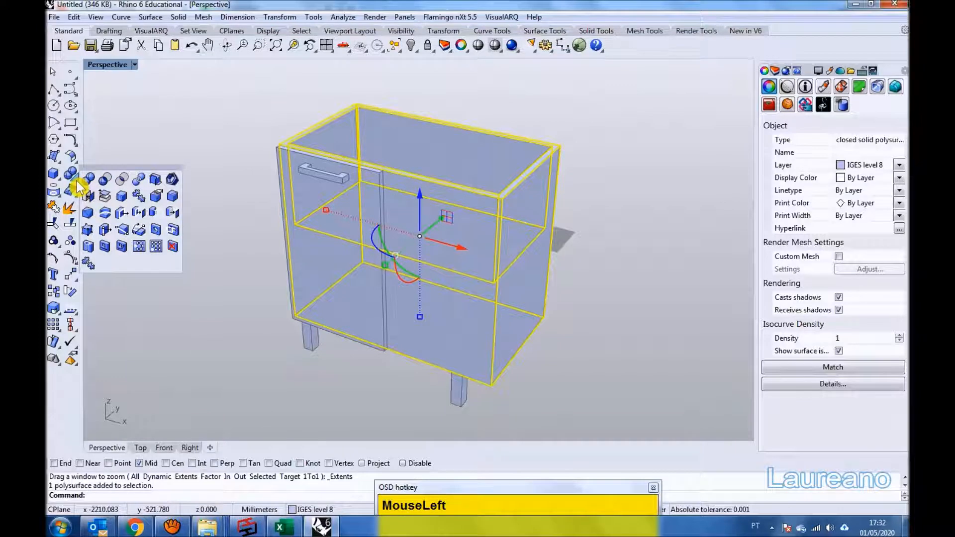
pyautogui.click(88, 230)
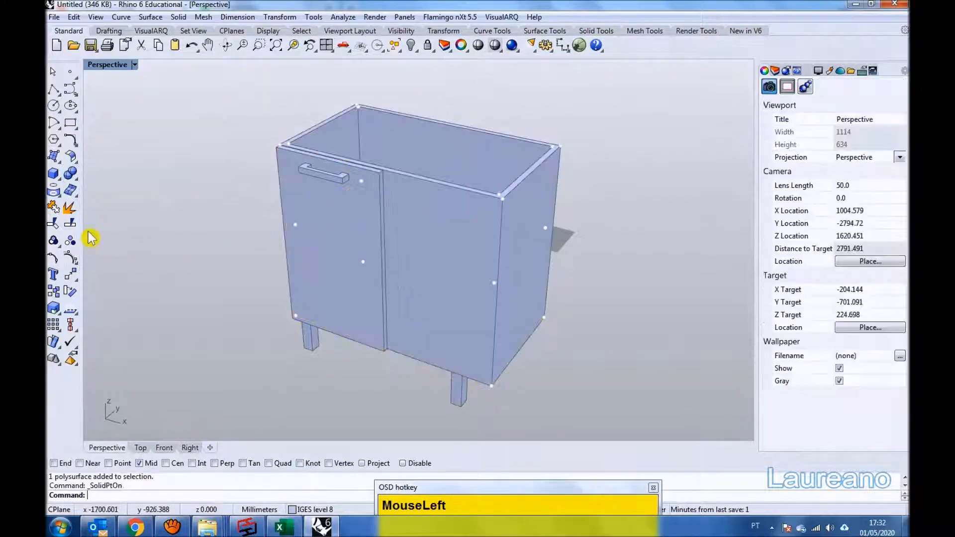
# Move the solid edit points on the carcass's right side by -100 mm along the X axis in the Front view.
pyautogui.doubleClick(107, 64)
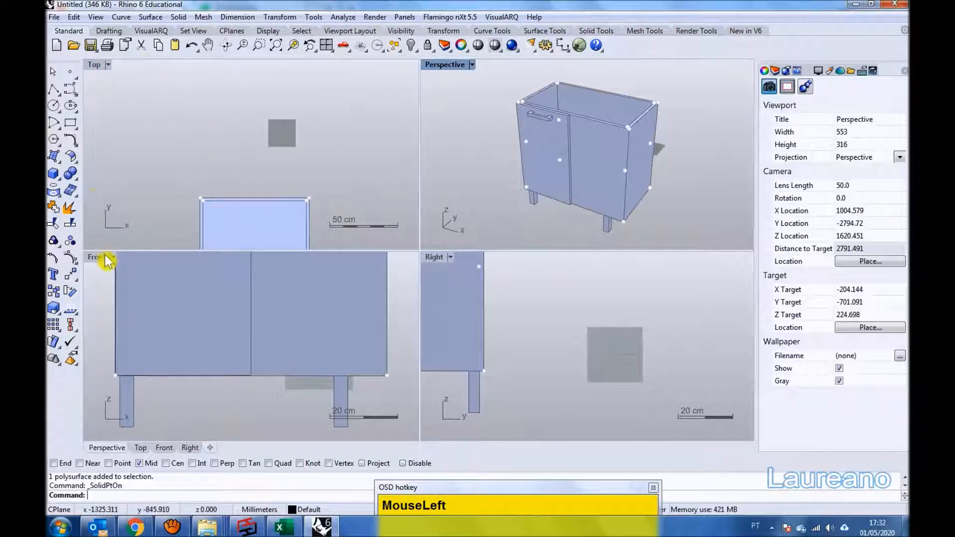
pyautogui.rightClick(276, 45)
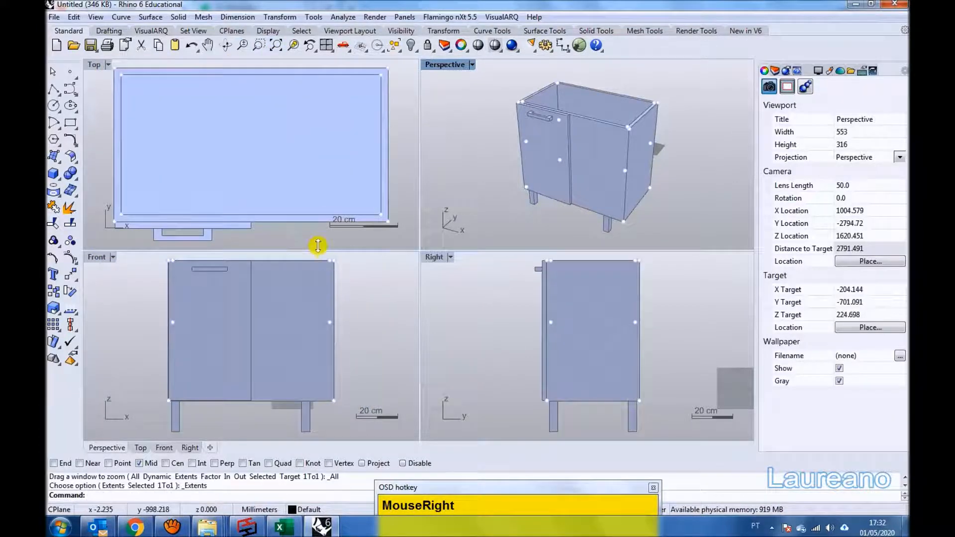
pyautogui.moveTo(308, 256); pyautogui.dragTo(363, 410)
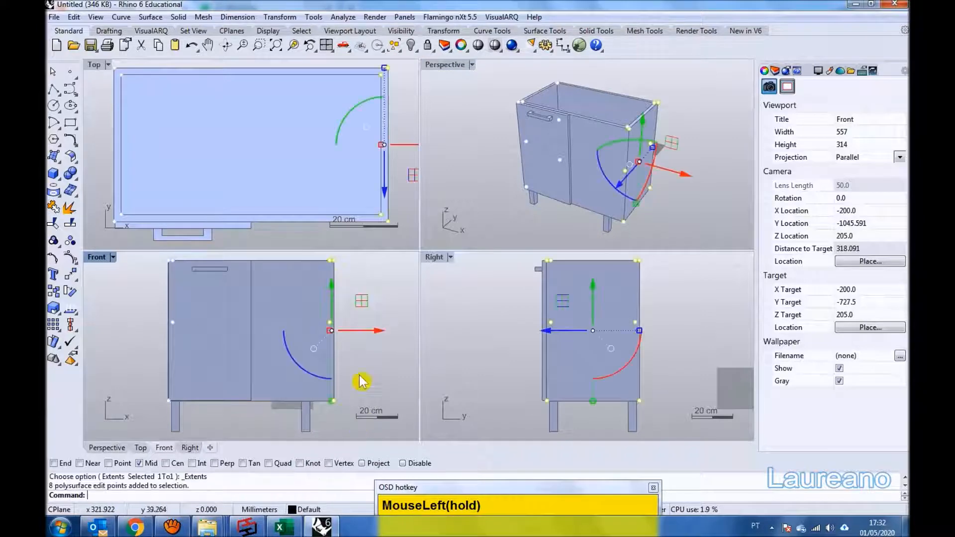
pyautogui.click(379, 338)
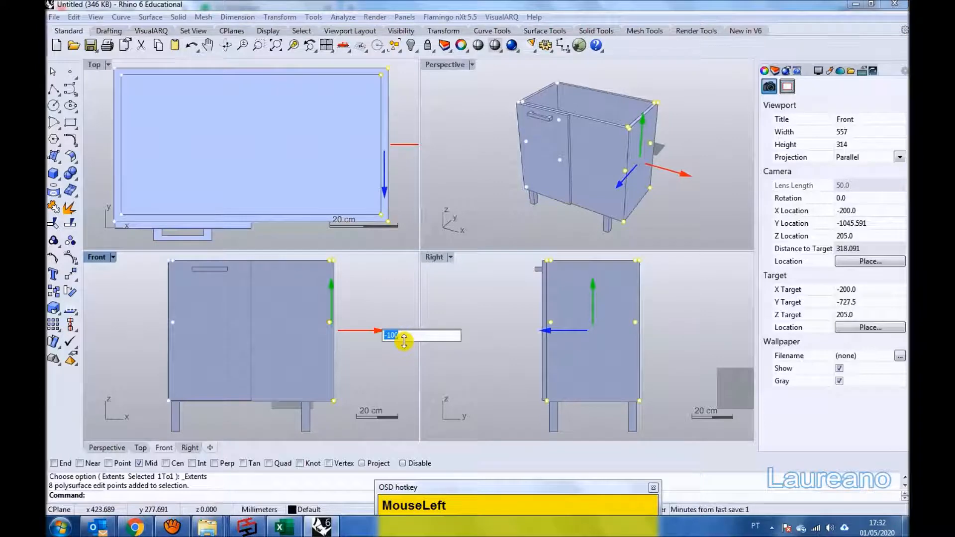
pyautogui.press('Return')
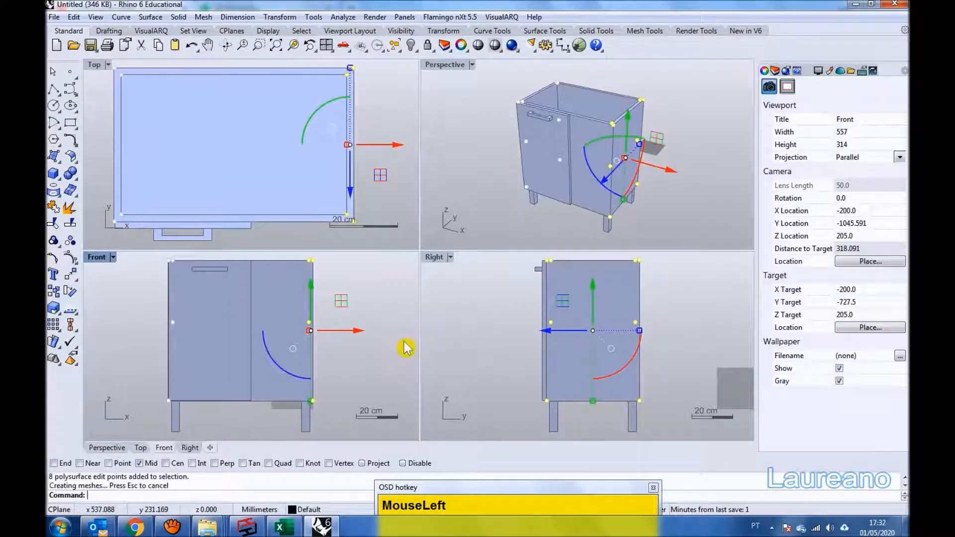
pyautogui.click(402, 316)
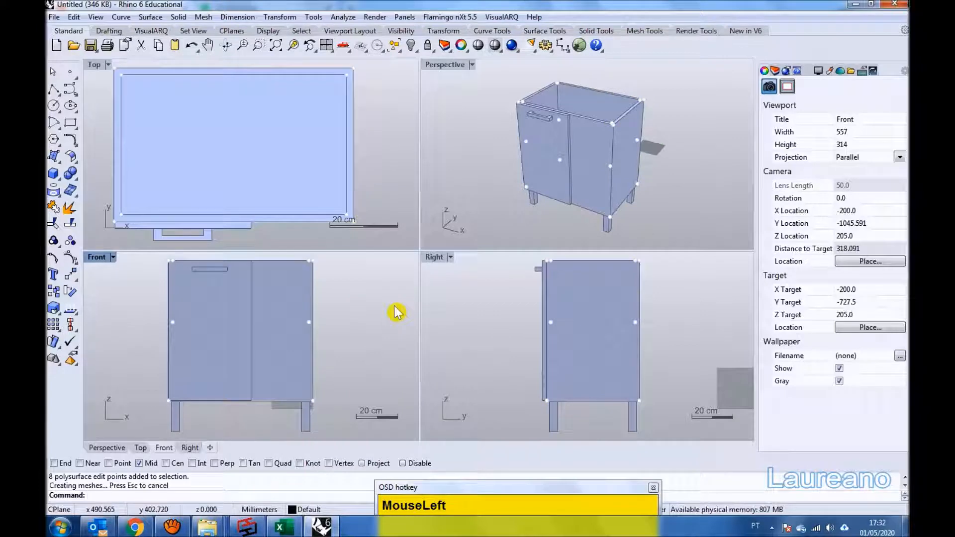
pyautogui.press('Escape')
# Turn on the solid edit points of the remaining door and select those along its right edge in the Front view.
pyautogui.click(557, 157)
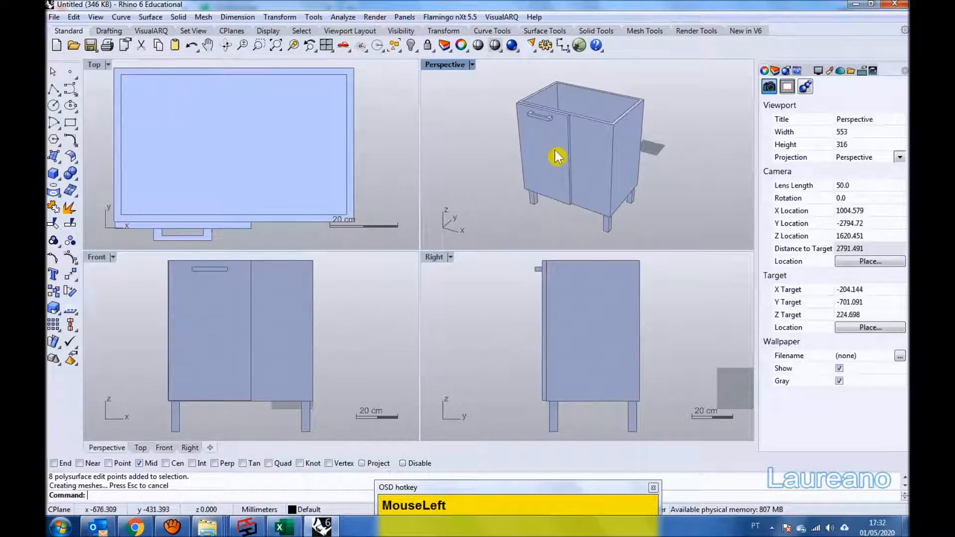
pyautogui.click(557, 156)
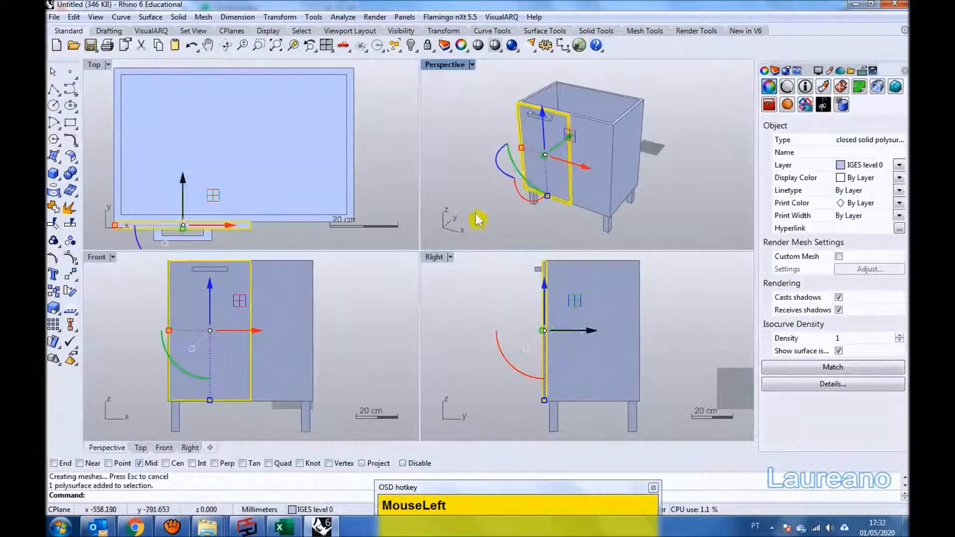
pyautogui.doubleClick(97, 257)
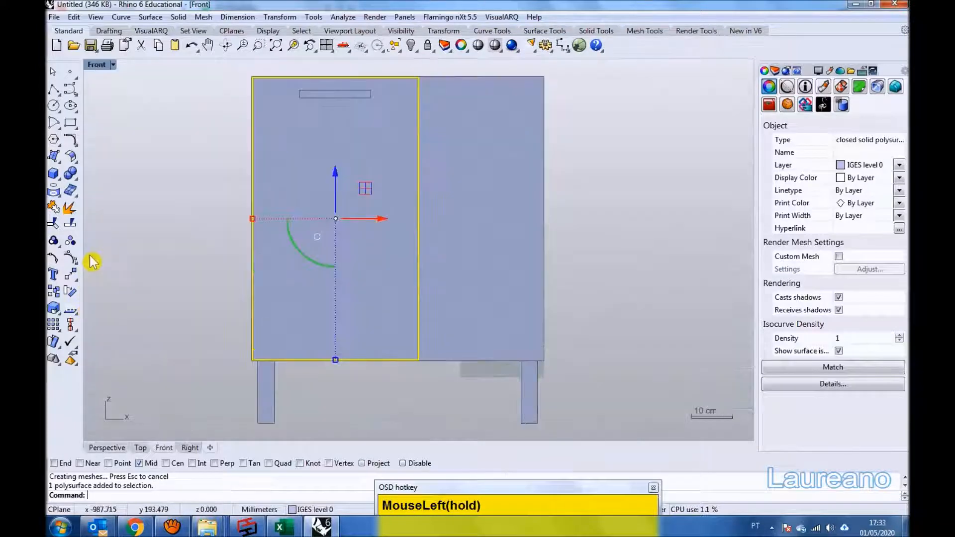
pyautogui.click(76, 183)
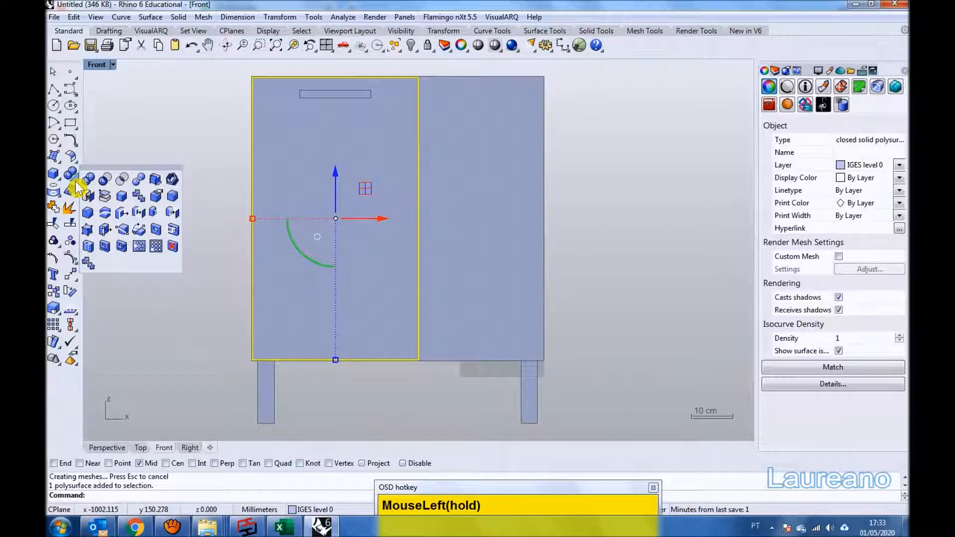
pyautogui.click(96, 238)
pyautogui.moveTo(392, 74); pyautogui.dragTo(441, 396)
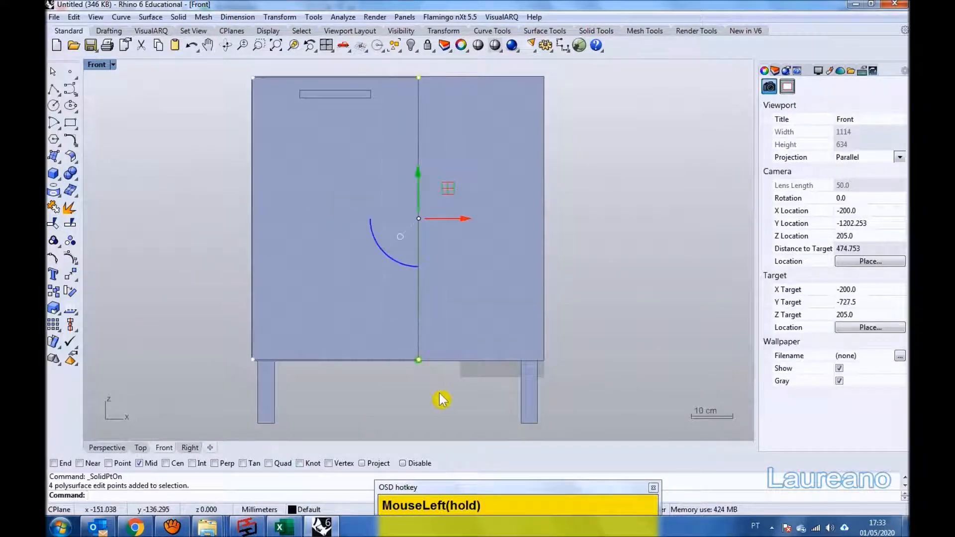
# Try to move the door's right edge points by -100 mm along the X axis.
pyautogui.click(466, 221)
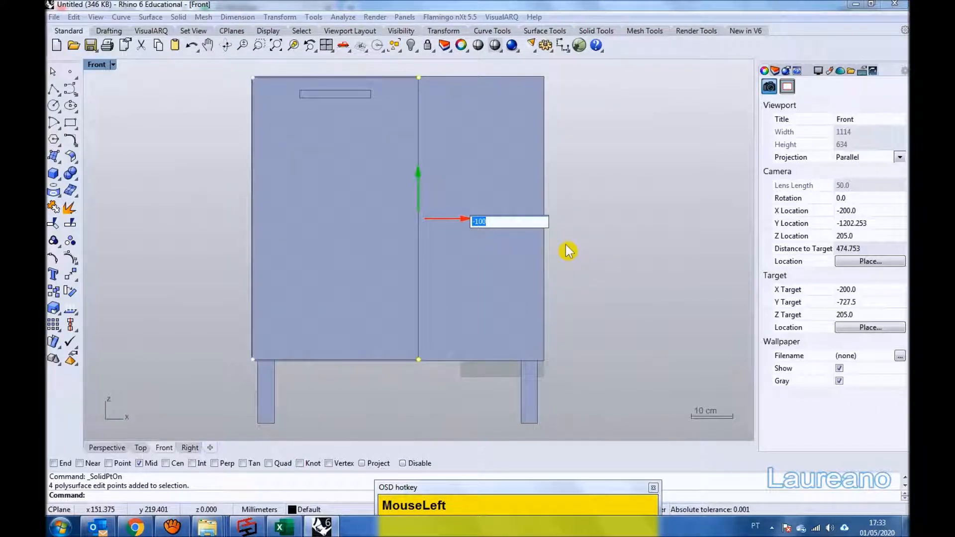
pyautogui.press('Return')
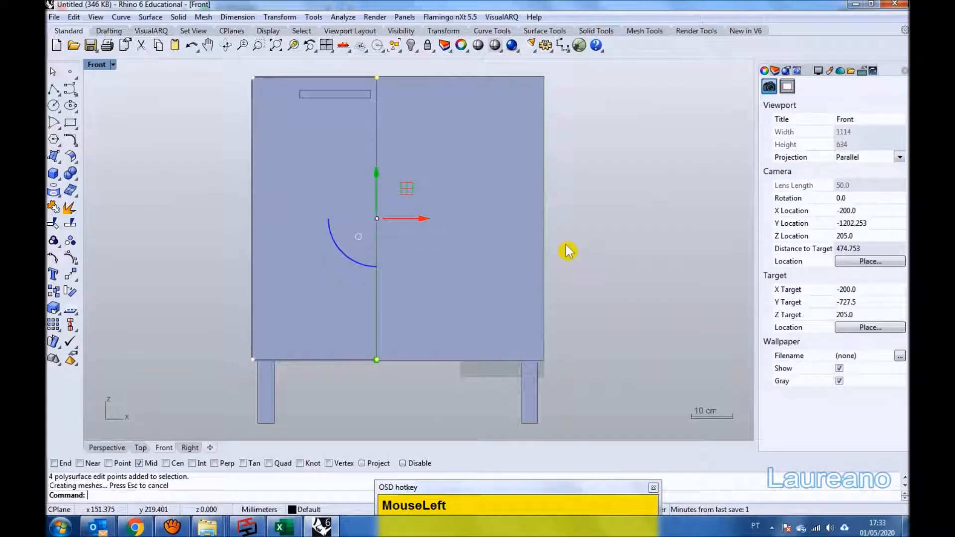
pyautogui.hotkey('ctrl', 'z')
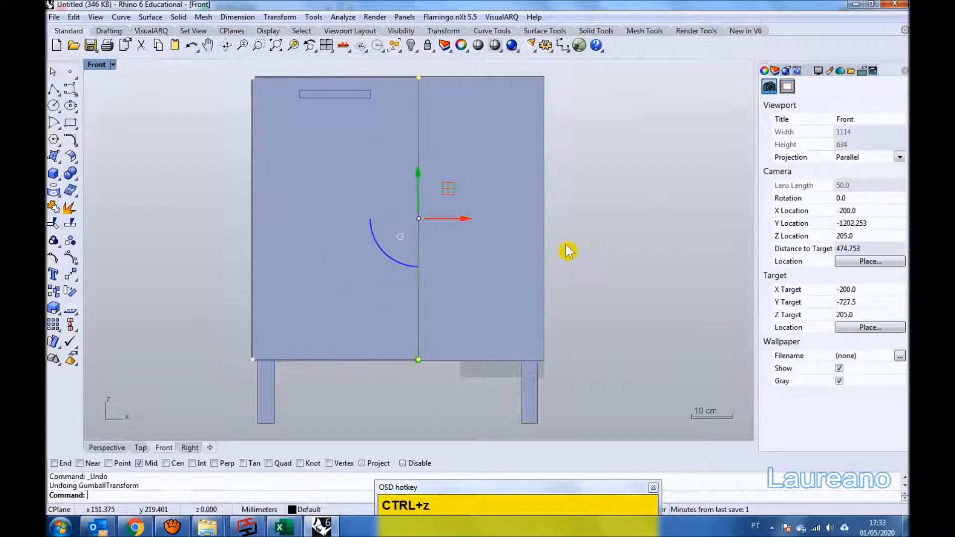
# Move the door's right edge points by -50 mm along the X axis and turn the edit points off.
pyautogui.click(464, 219)
pyautogui.write('-')
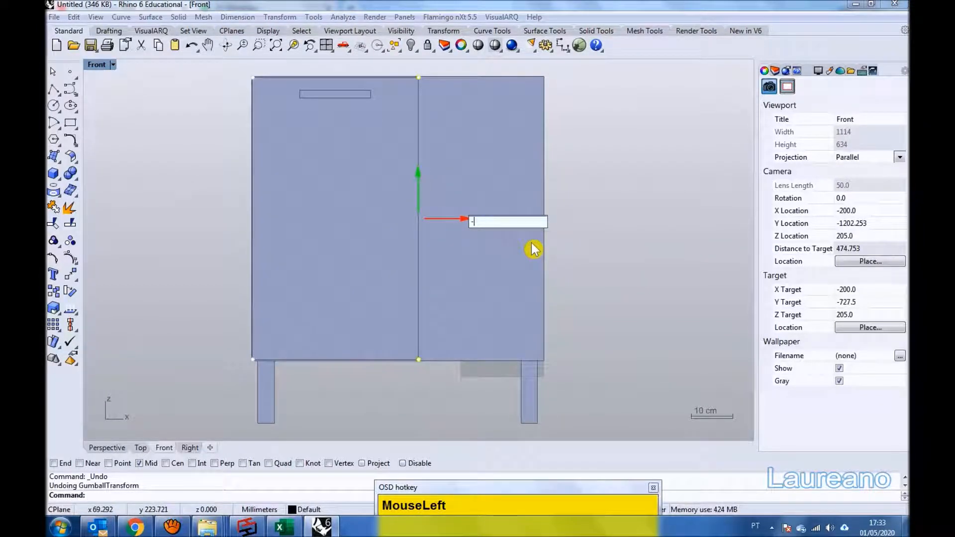
pyautogui.write('50')
pyautogui.press('Return')
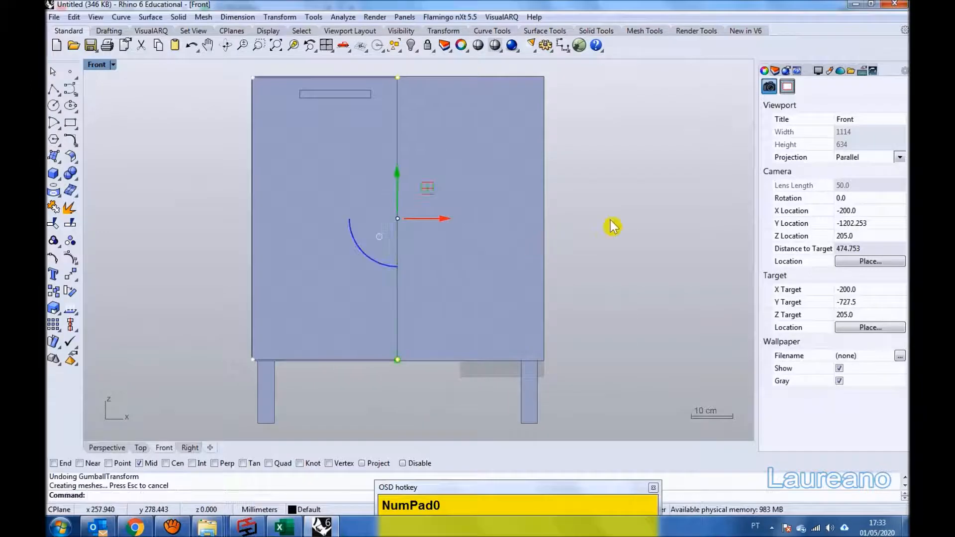
pyautogui.click(612, 226)
pyautogui.press('Escape')
# Select the door's handle in the Front view.
pyautogui.moveTo(203, 145); pyautogui.dragTo(378, 85)
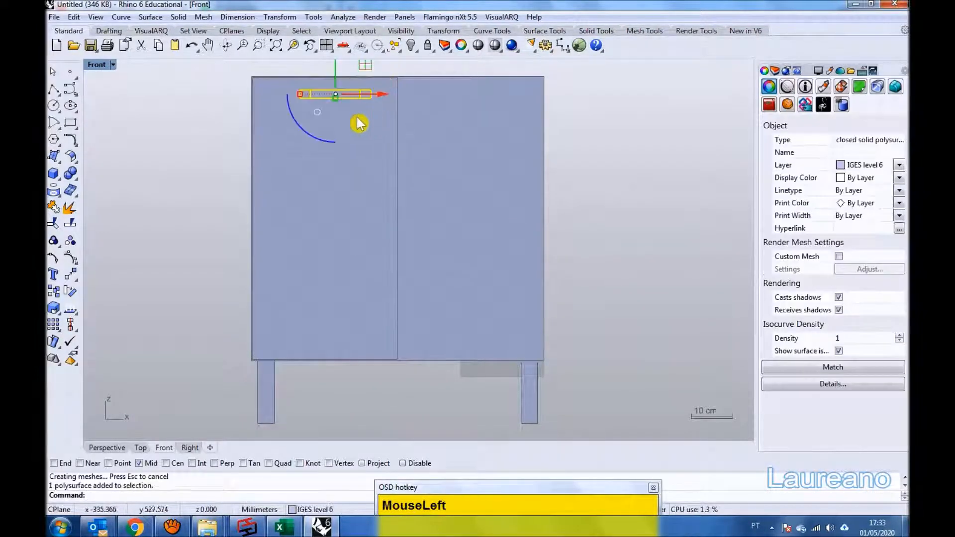
pyautogui.scroll(-2, 340, 184)
# Try to move the handle by -50 mm along the X axis.
pyautogui.click(380, 112)
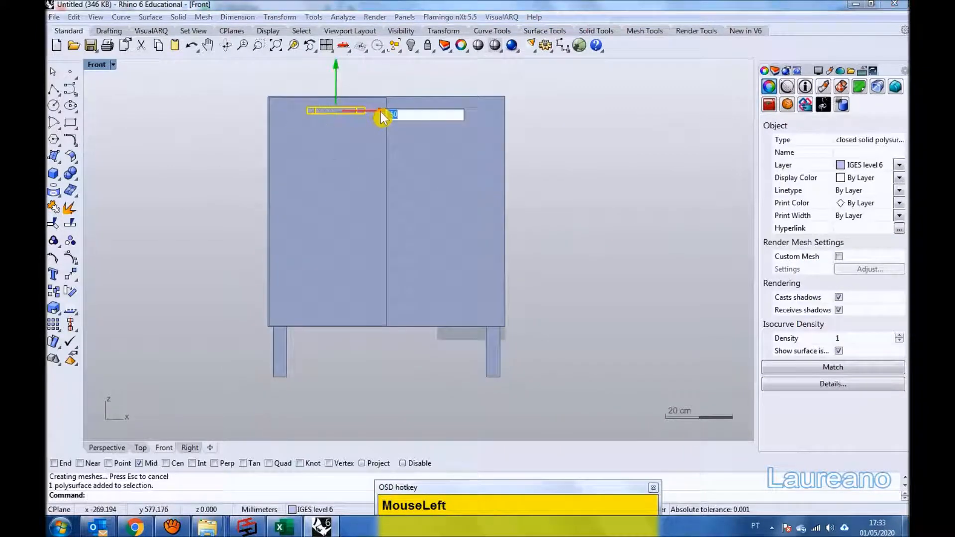
pyautogui.click(436, 169)
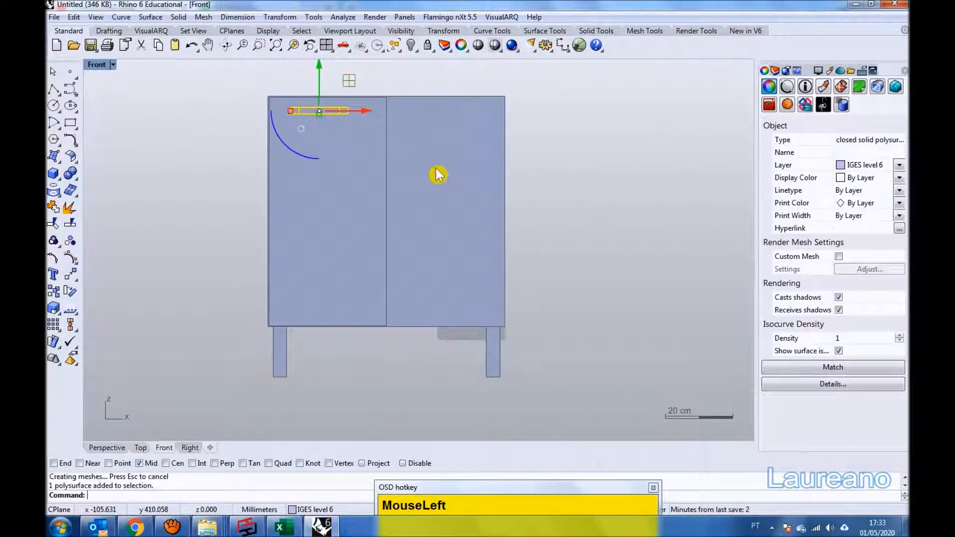
pyautogui.click(191, 46)
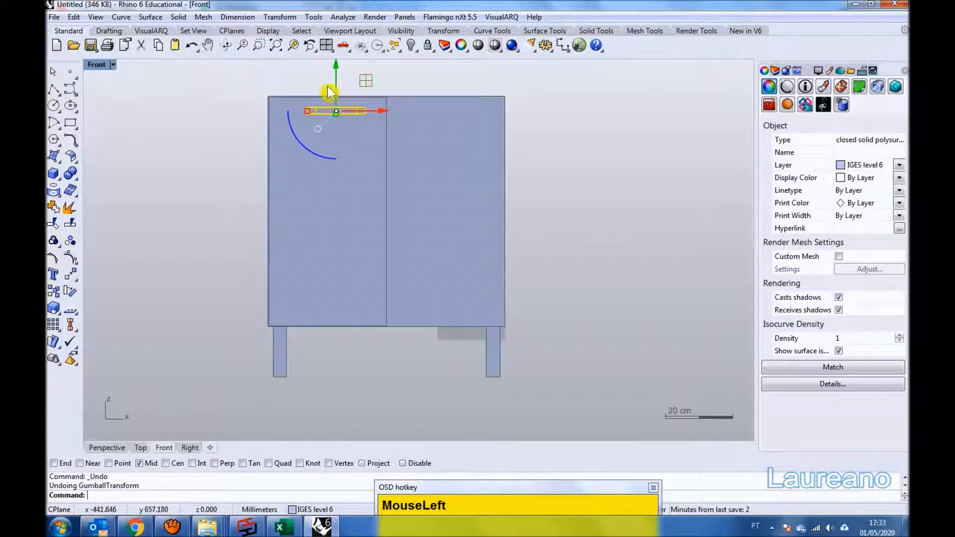
# Move the handle by -25 mm along the X axis and deselect it.
pyautogui.click(381, 115)
pyautogui.write('-25')
pyautogui.press('Return')
pyautogui.click(225, 105)
# Mirror a copy of the door and its handle across a vertical line along the door's right edge in the Front view.
pyautogui.moveTo(220, 75); pyautogui.dragTo(429, 357)
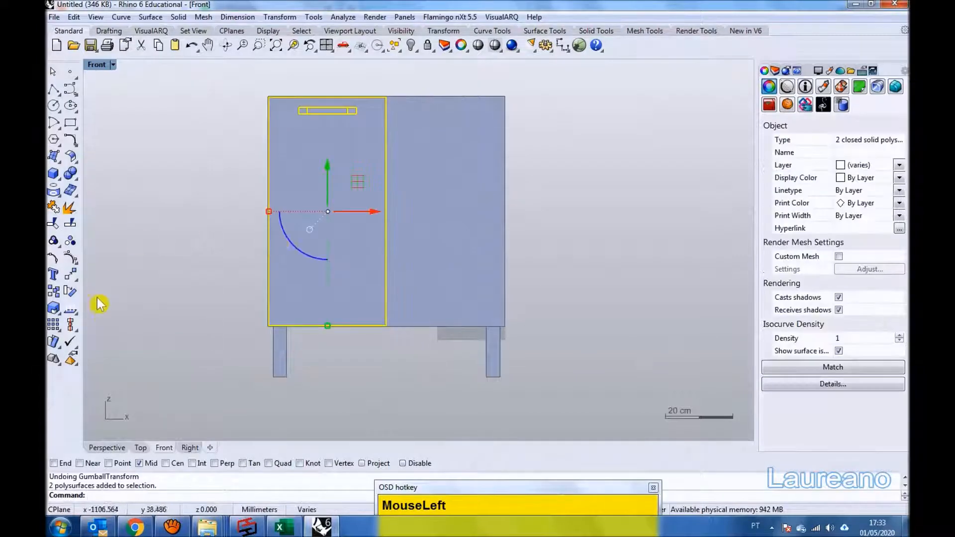
pyautogui.click(74, 279)
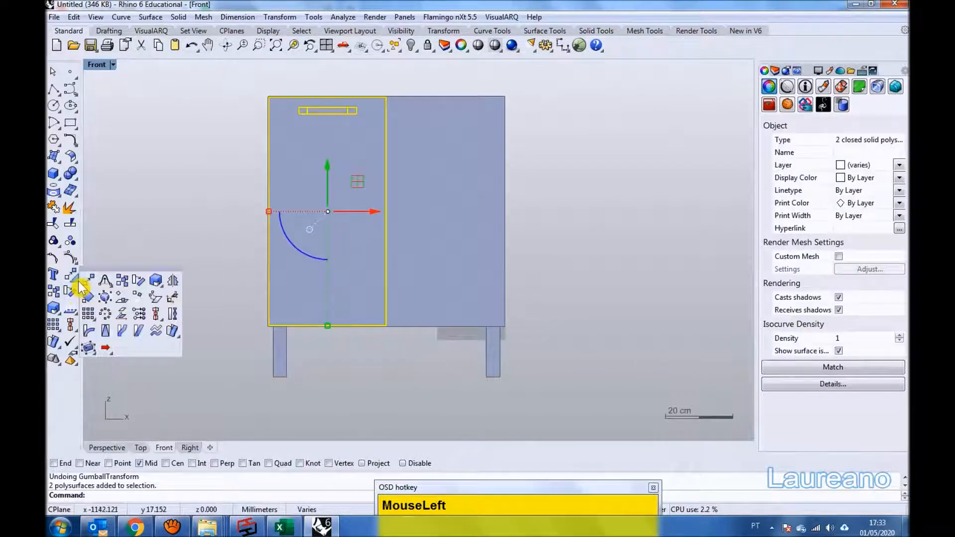
pyautogui.click(158, 297)
pyautogui.moveTo(387, 96); pyautogui.dragTo(375, 404)
pyautogui.press('Return')
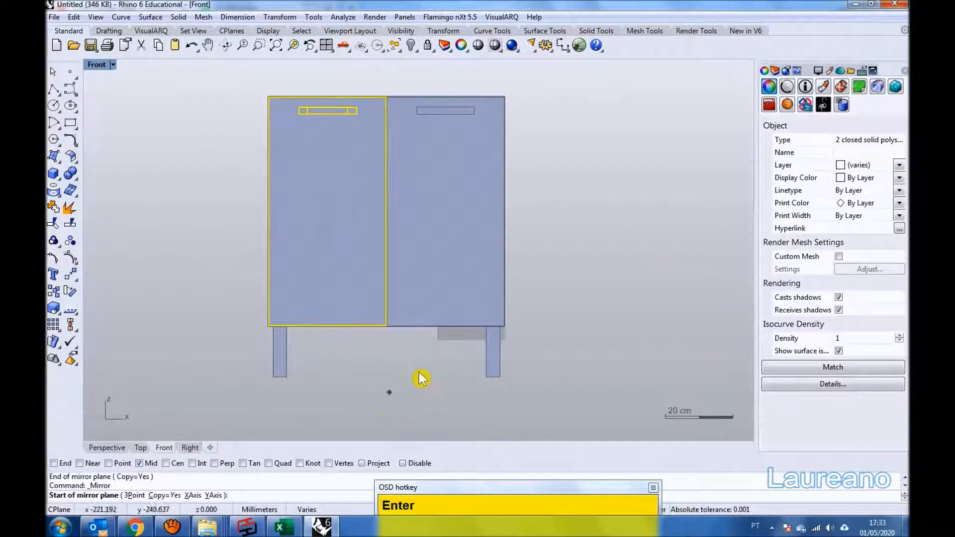
pyautogui.press('Escape')
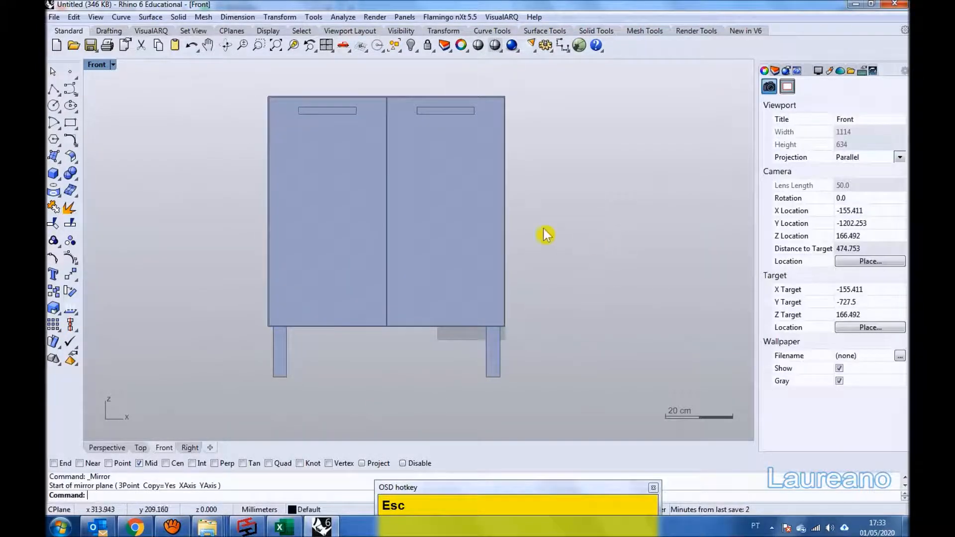
# Check both doors in the maximised Perspective view and save the model.
pyautogui.doubleClick(98, 64)
pyautogui.doubleClick(451, 70)
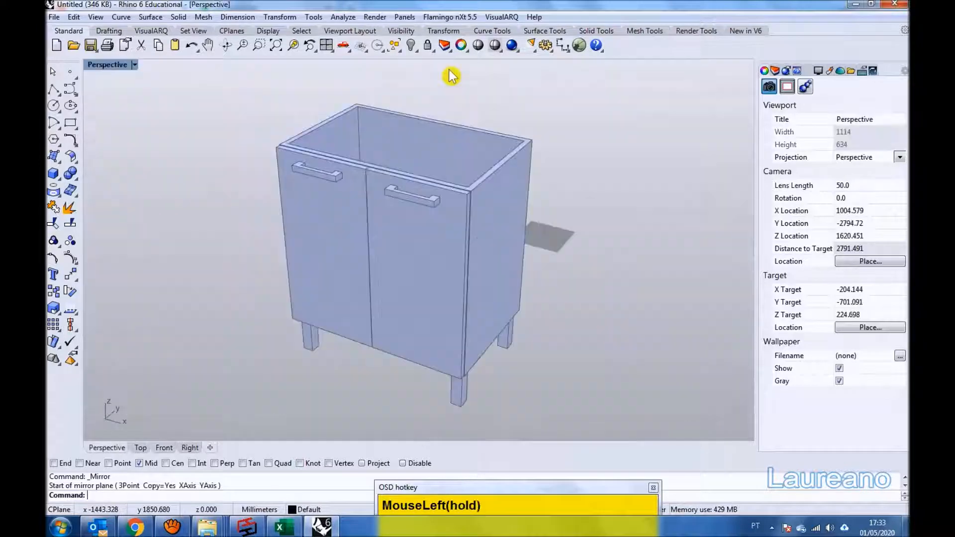
pyautogui.click(458, 237)
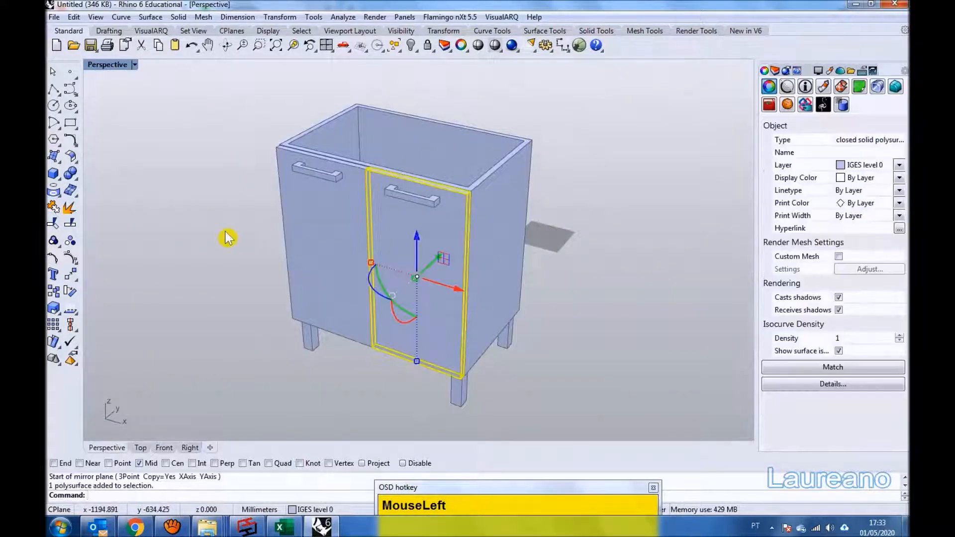
pyautogui.click(229, 238)
pyautogui.click(298, 239)
pyautogui.click(231, 248)
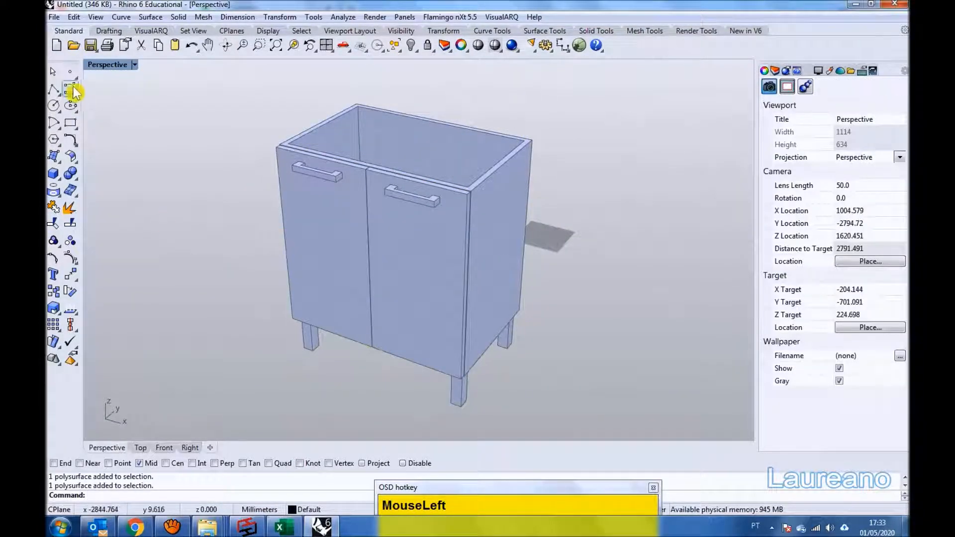
pyautogui.click(91, 46)
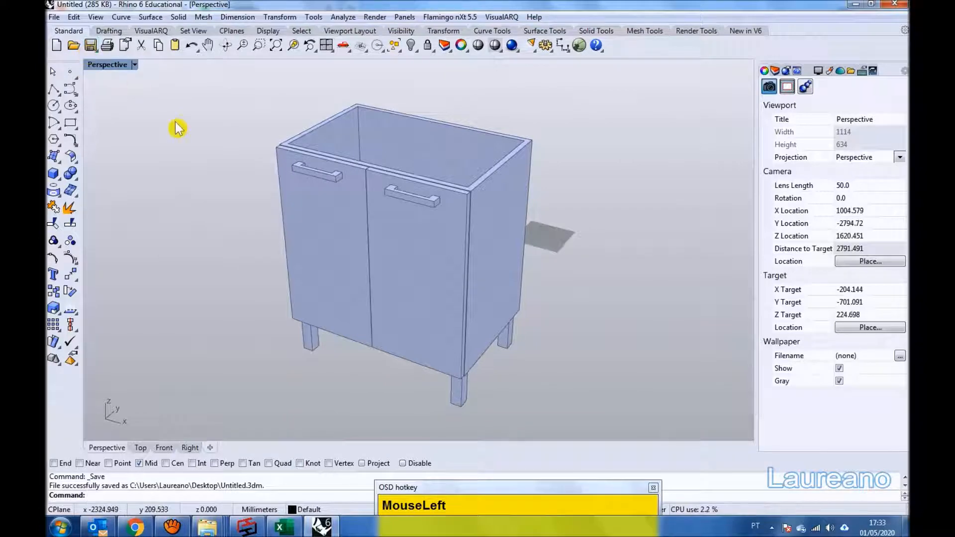
# Group all the solids of the cabinet, including doors, handles and legs.
pyautogui.moveTo(204, 87); pyautogui.dragTo(649, 440)
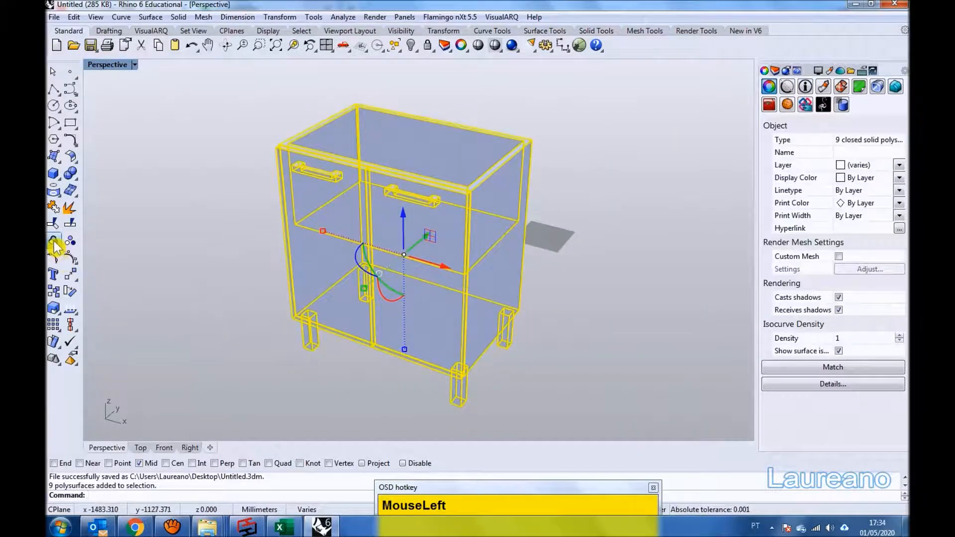
pyautogui.click(72, 273)
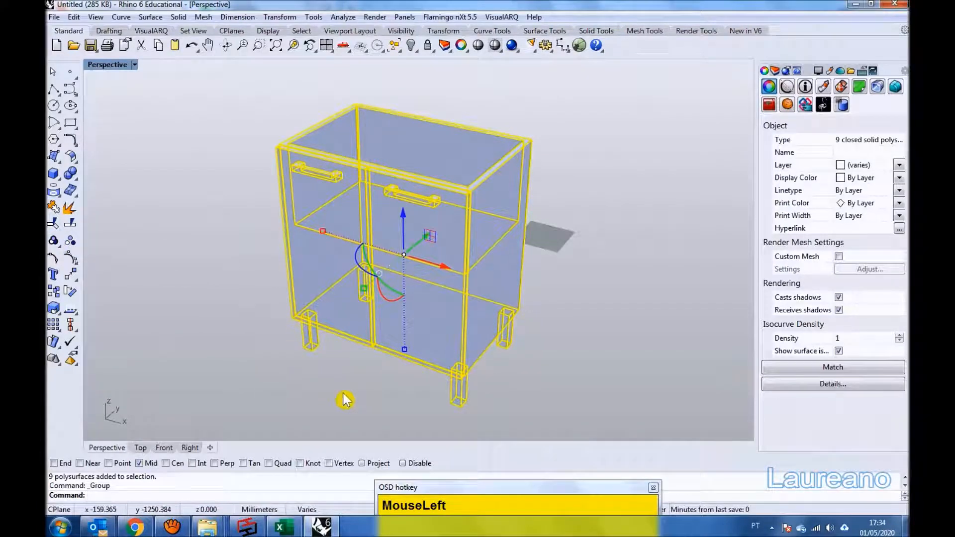
pyautogui.click(384, 399)
# Move the grouped cabinet from the bottom outer end point of its rear-left leg to the origin 0,0,0, with End snap enabled.
pyautogui.moveTo(383, 398); pyautogui.dragTo(540, 275, button='right')
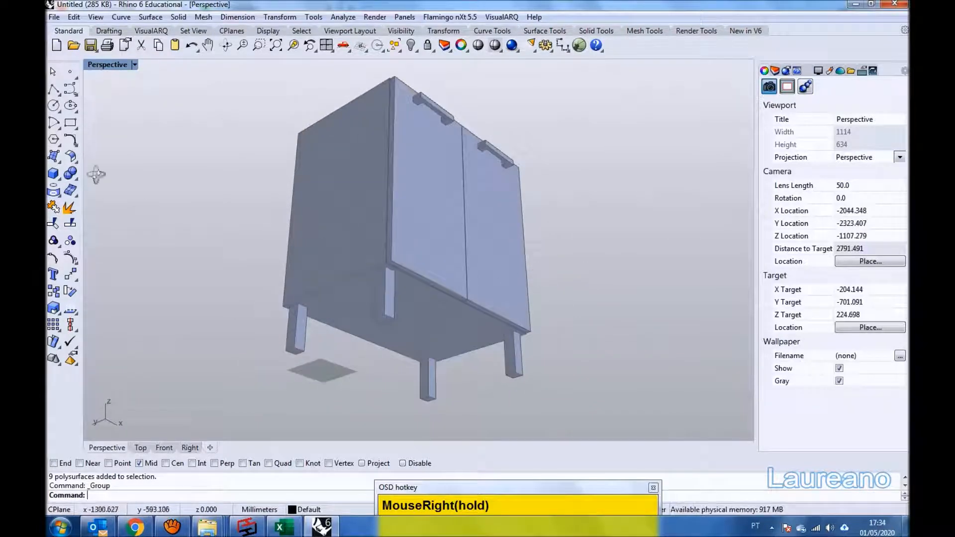
pyautogui.moveTo(113, 197); pyautogui.dragTo(112, 197, button='right')
pyautogui.click(69, 278)
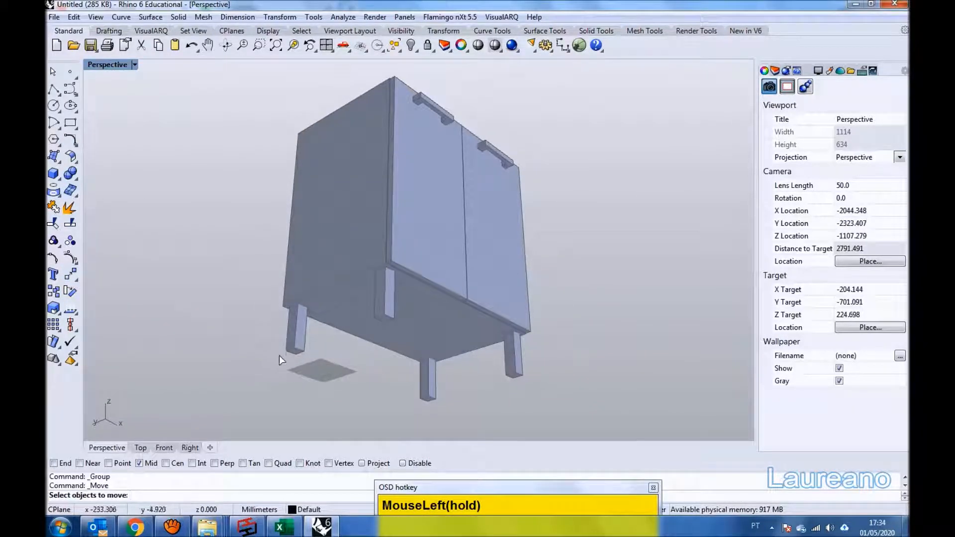
pyautogui.click(327, 299)
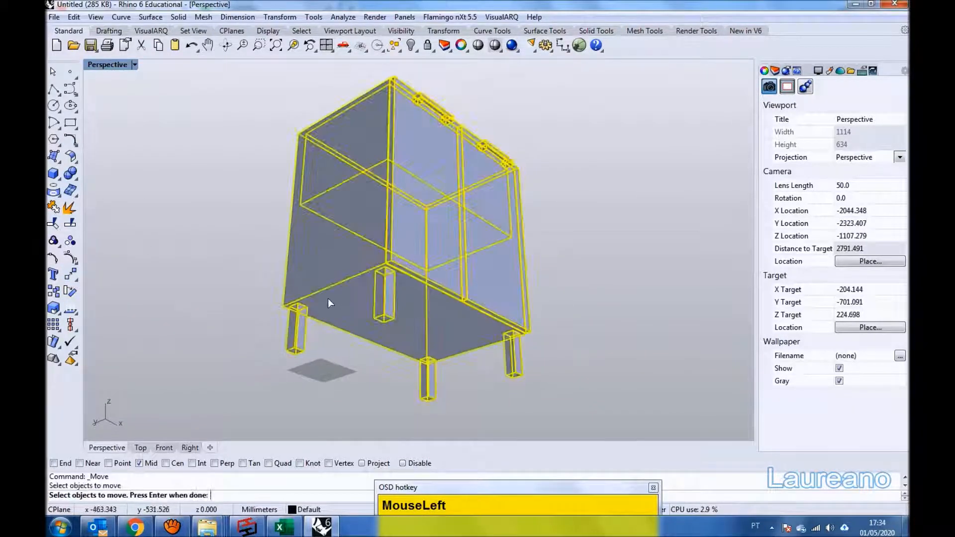
pyautogui.click(70, 276)
pyautogui.click(290, 351)
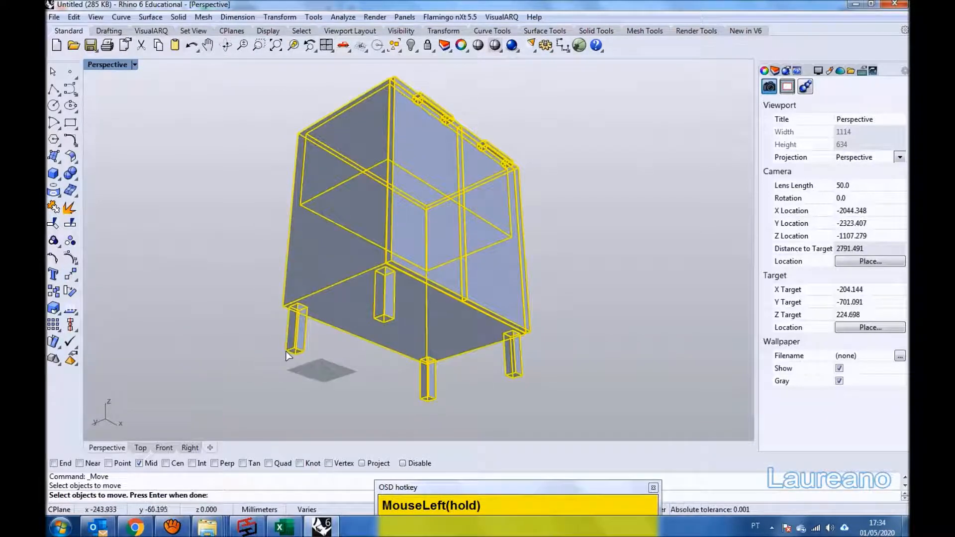
pyautogui.press('Return')
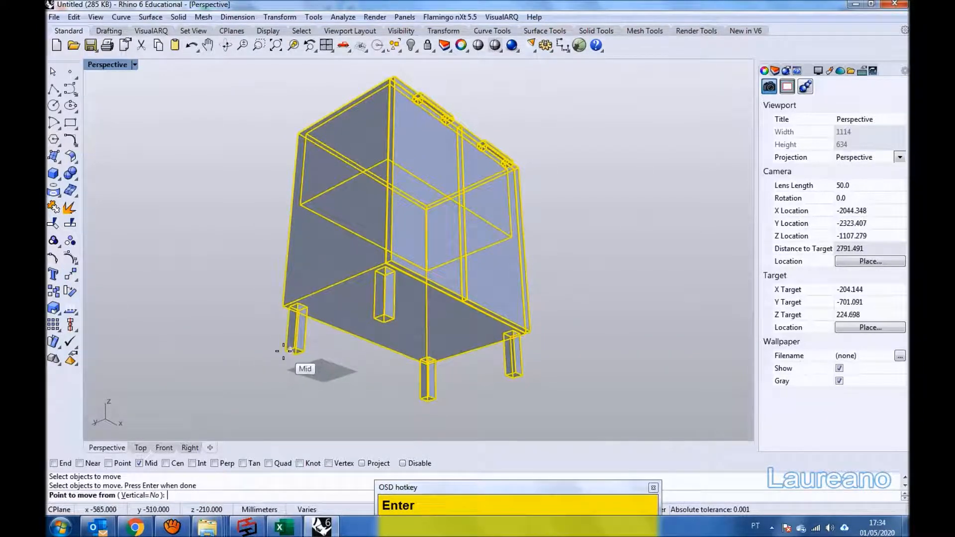
pyautogui.scroll(2, 279, 354)
pyautogui.scroll(2, 274, 353)
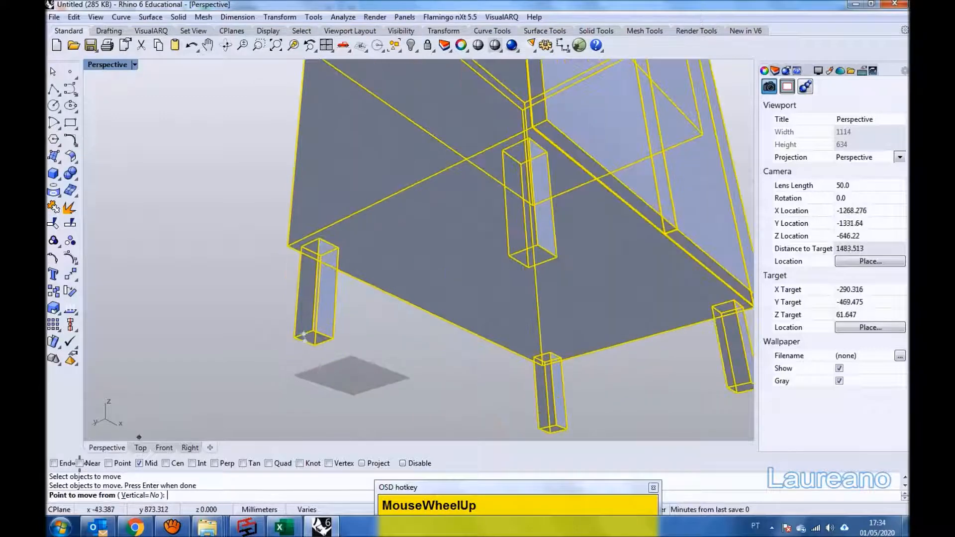
pyautogui.click(53, 463)
pyautogui.click(300, 336)
pyautogui.write('0,0,0')
pyautogui.press('Return')
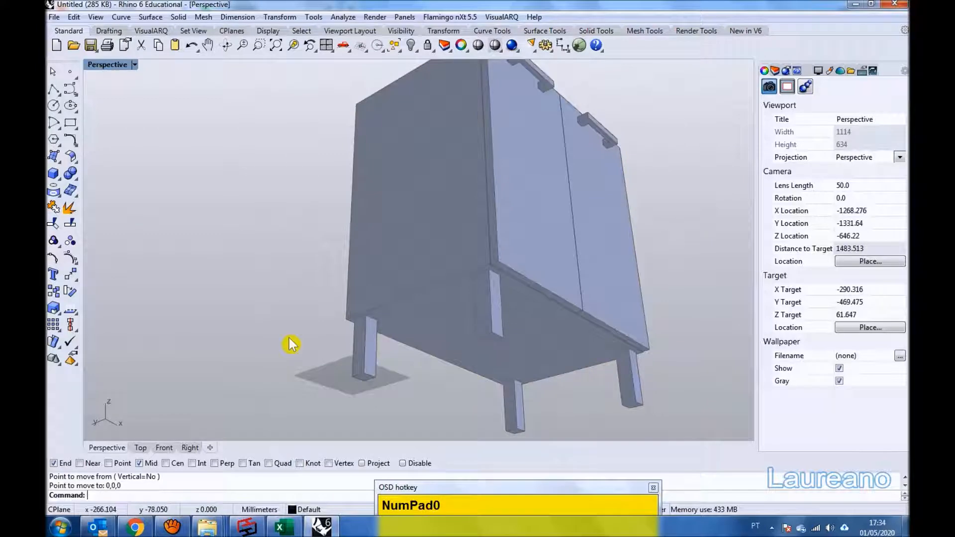
# Fit the cabinet in all four viewports and save the model from the maximised Perspective view, seen from the front.
pyautogui.click(109, 73)
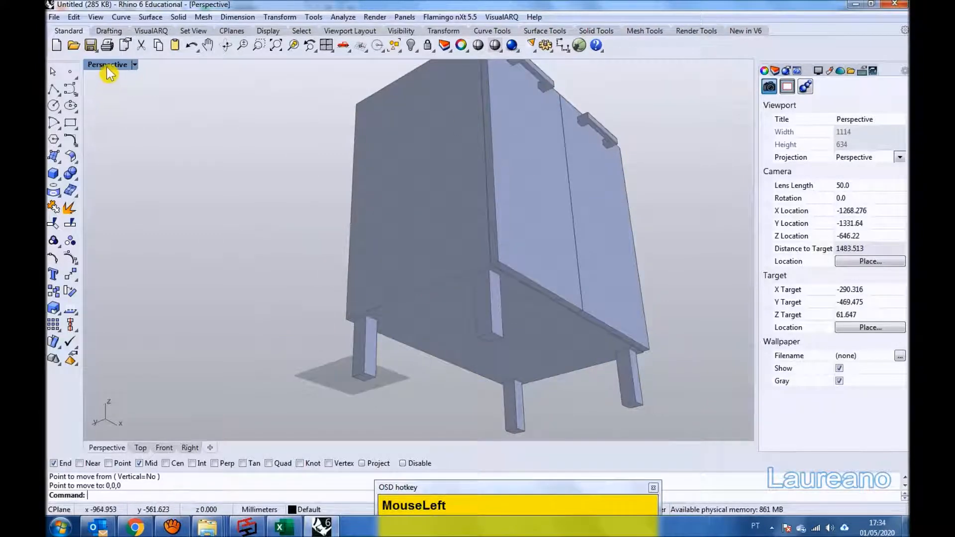
pyautogui.doubleClick(109, 73)
pyautogui.click(103, 259)
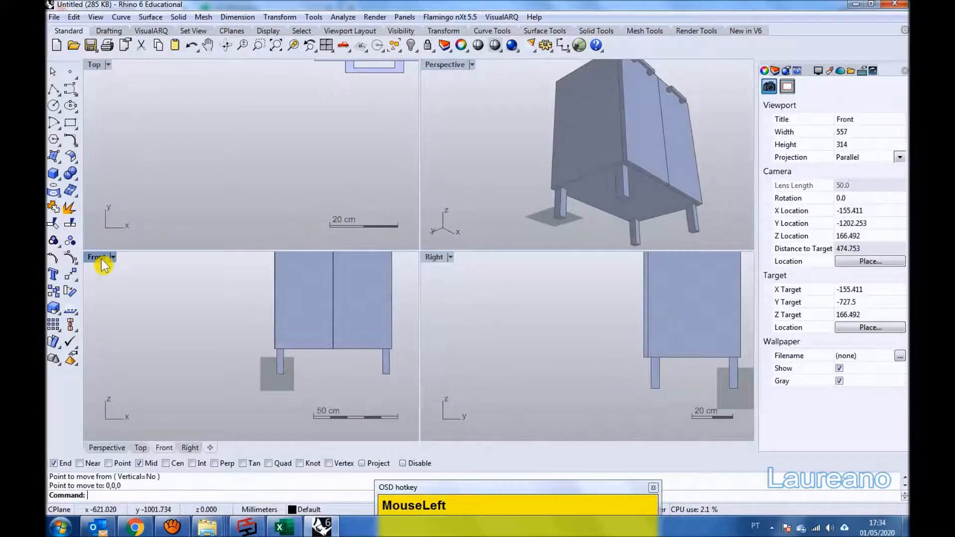
pyautogui.rightClick(276, 45)
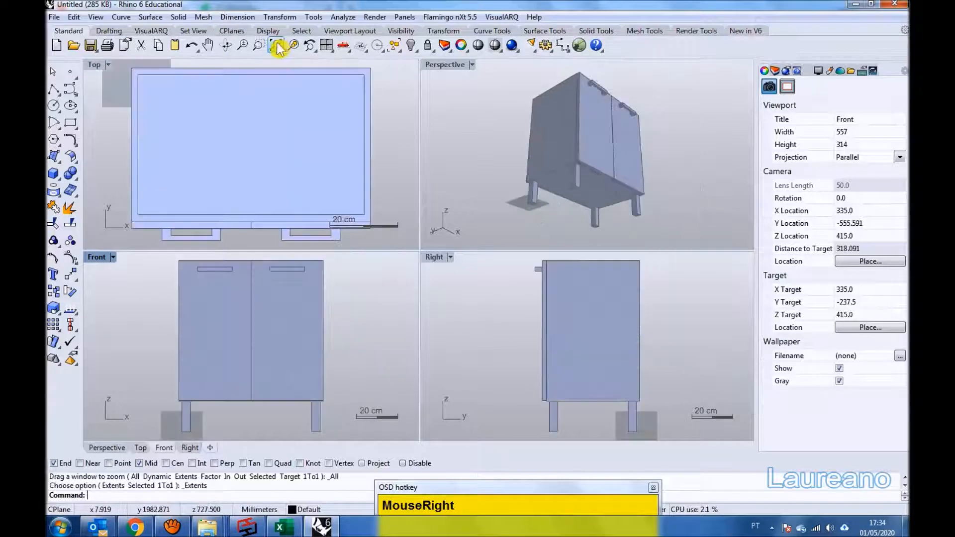
pyautogui.doubleClick(448, 78)
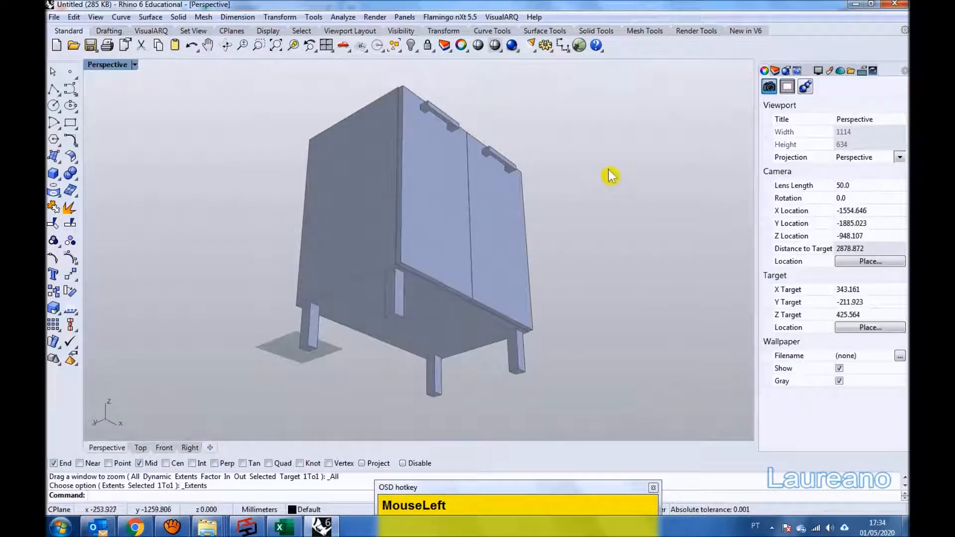
pyautogui.moveTo(612, 174); pyautogui.dragTo(375, 251, button='right')
pyautogui.click(91, 45)
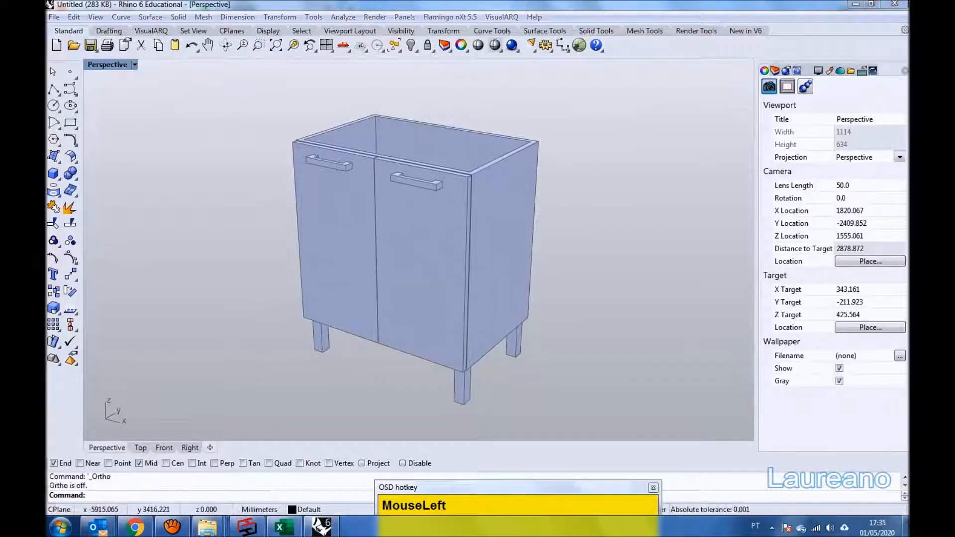
# Select the cabinet group and save a copy to the Desktop as Untitled in STEP (*.stp; *.step) format.
pyautogui.click(272, 6)
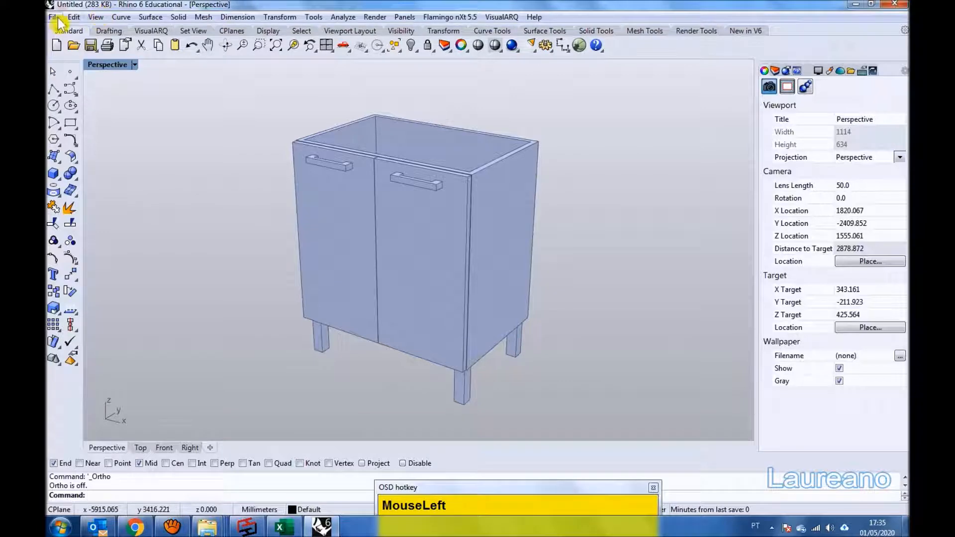
pyautogui.click(401, 149)
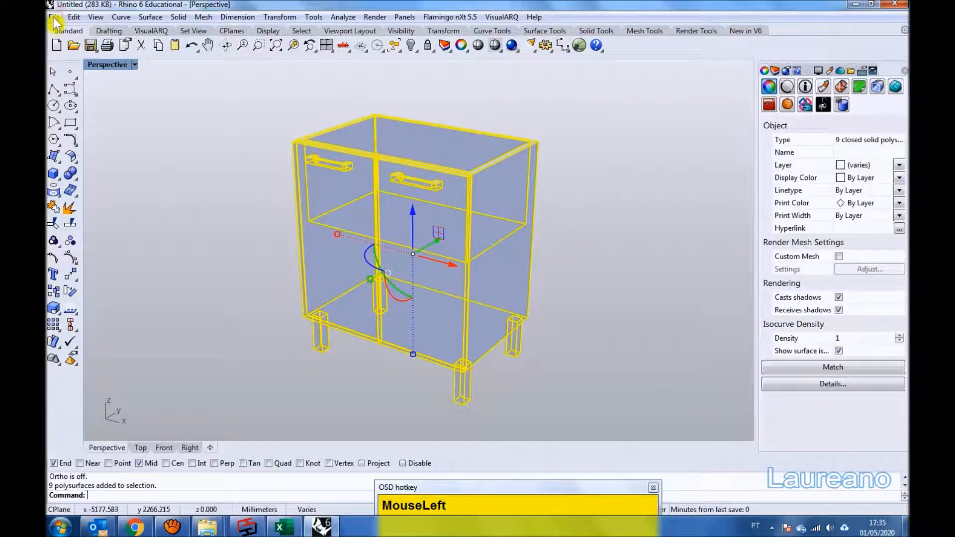
pyautogui.click(54, 18)
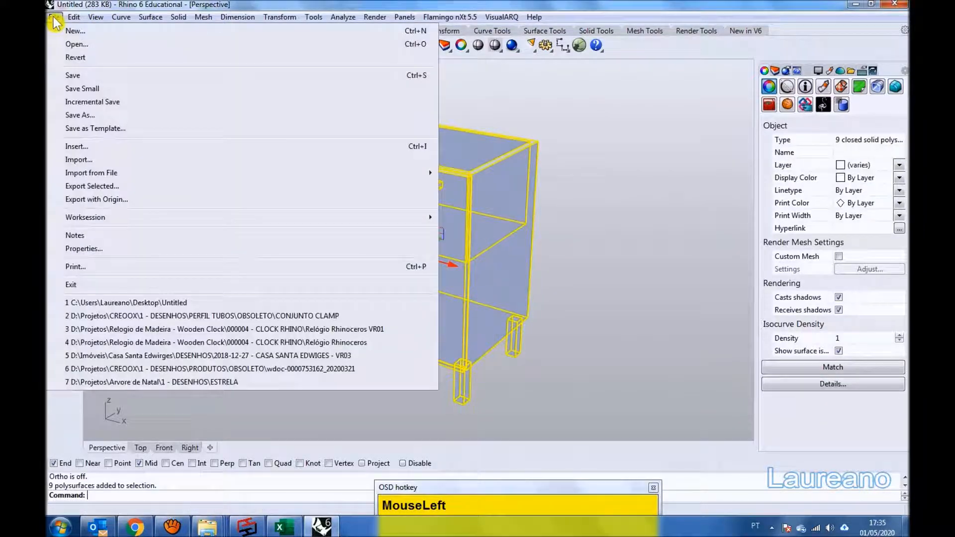
pyautogui.click(90, 116)
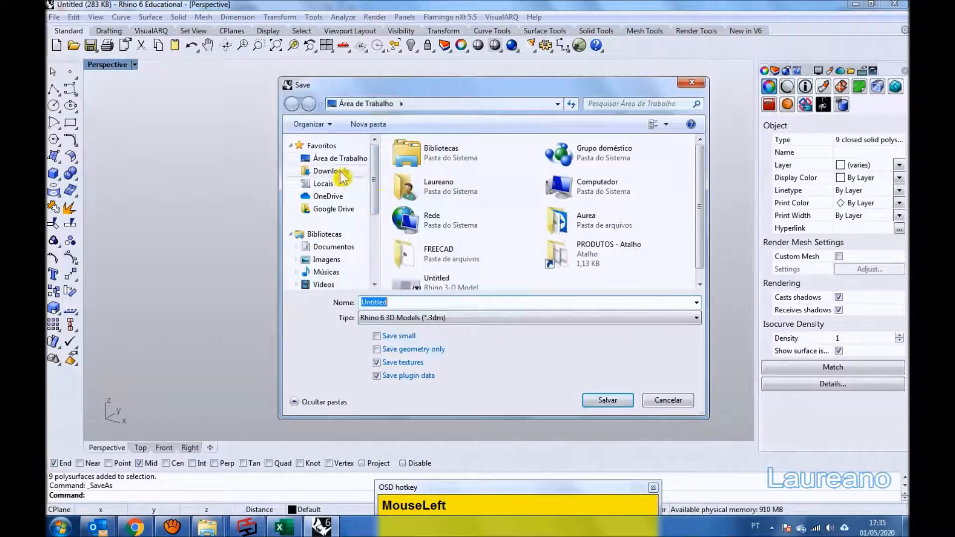
pyautogui.click(694, 321)
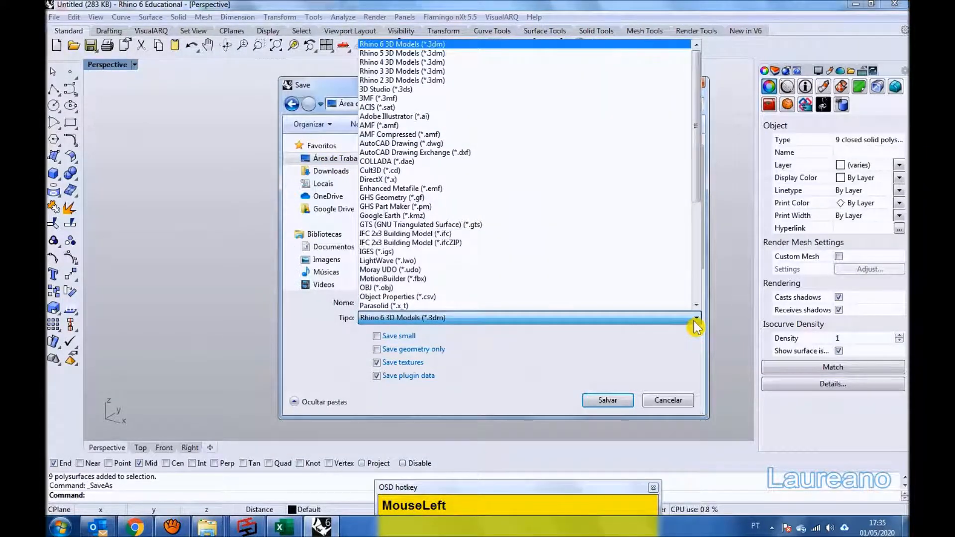
pyautogui.moveTo(697, 179); pyautogui.dragTo(693, 243)
pyautogui.click(397, 279)
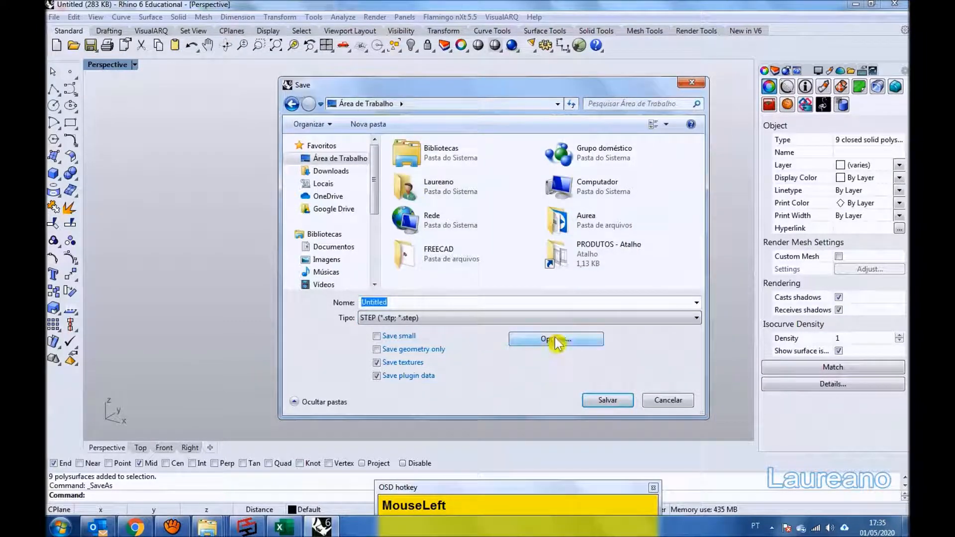
pyautogui.click(608, 401)
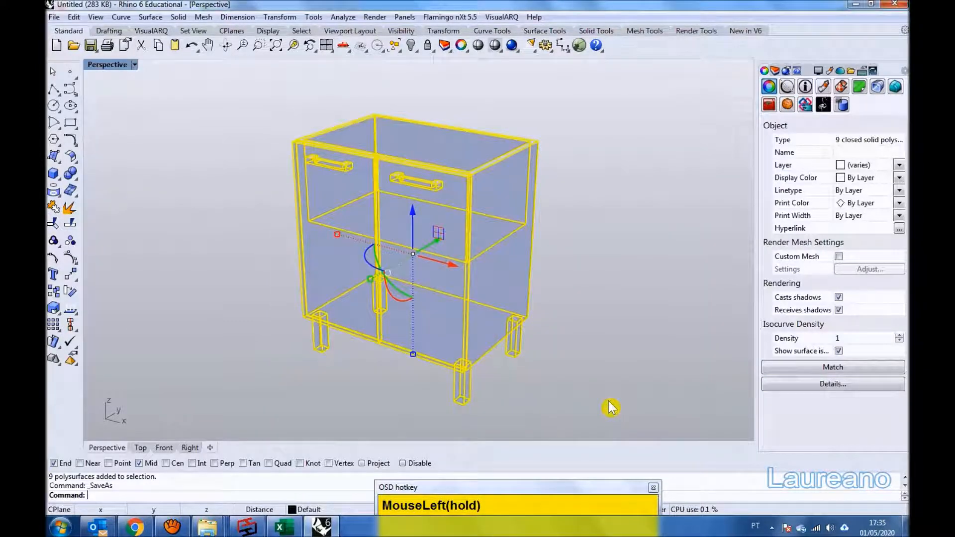
pyautogui.click(424, 313)
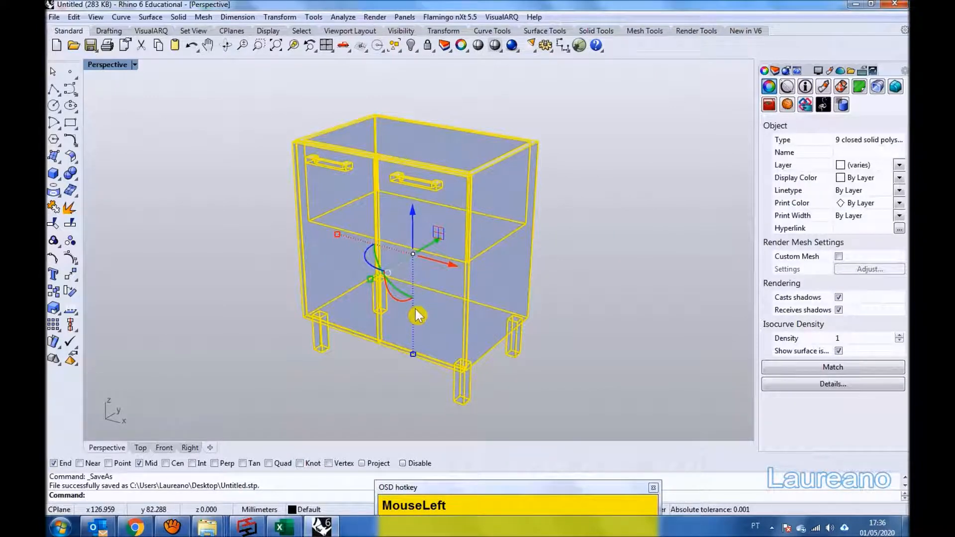
# Deselect the cabinet and save the Rhino model under its existing name.
pyautogui.click(228, 224)
pyautogui.click(91, 45)
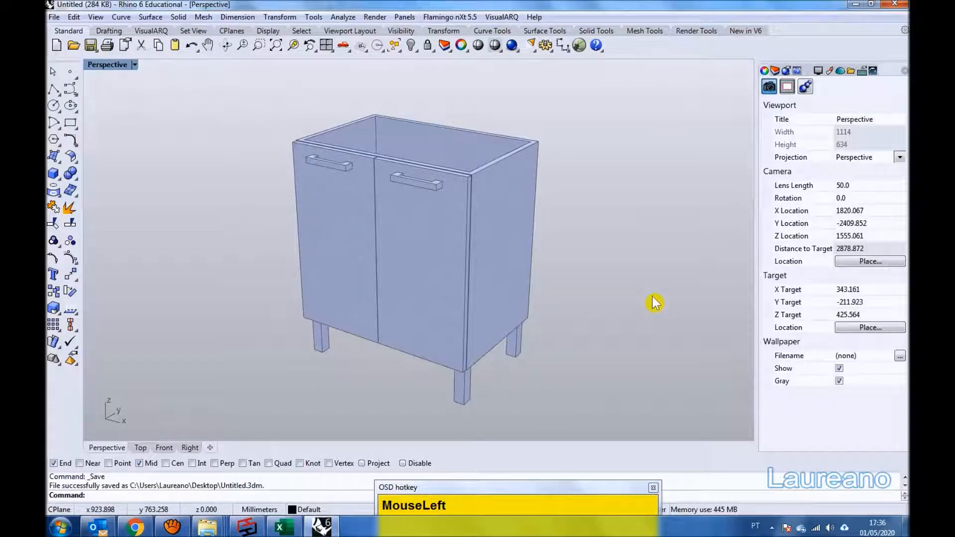